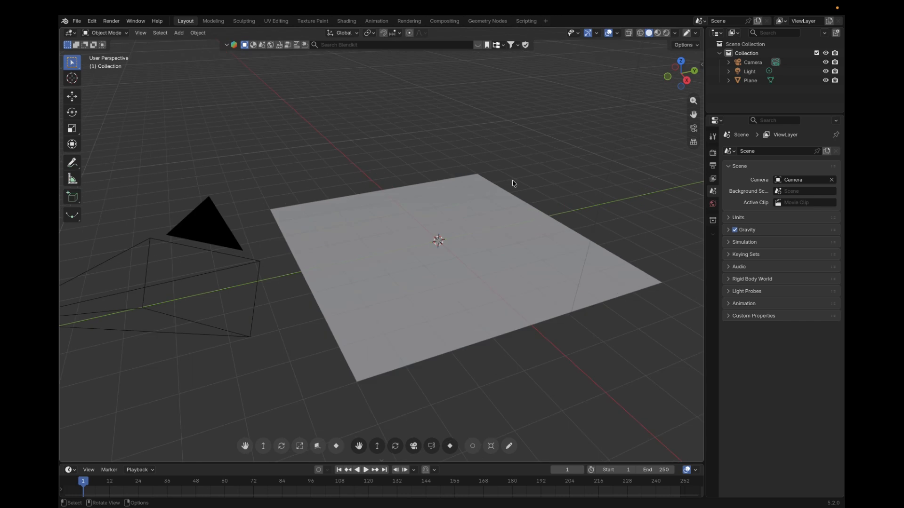
{"action": "middle_click_drag", "start_coordinate": [521, 181], "coordinate": [446, 169]}
{"action": "middle_click_drag", "start_coordinate": [445, 221], "coordinate": [540, 224]}
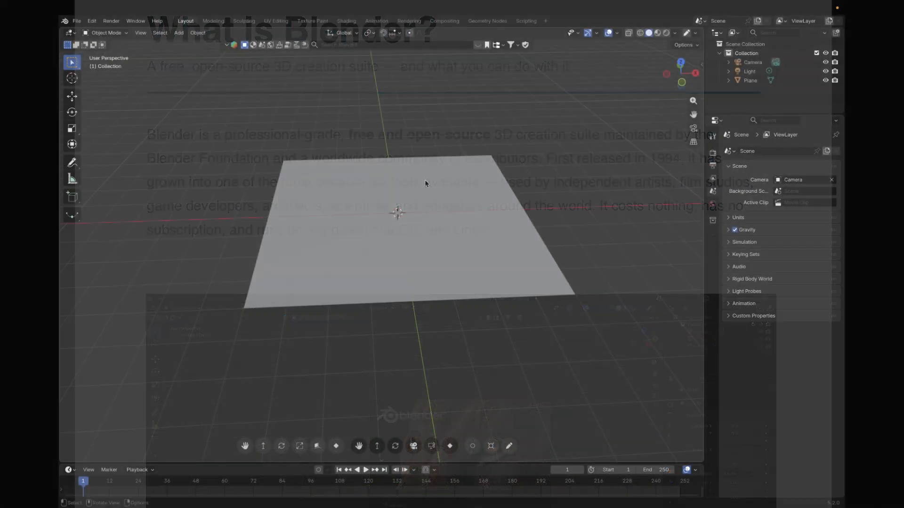
{"action": "scroll", "coordinate": [424, 178], "scroll_direction": "up", "scroll_amount": 5}
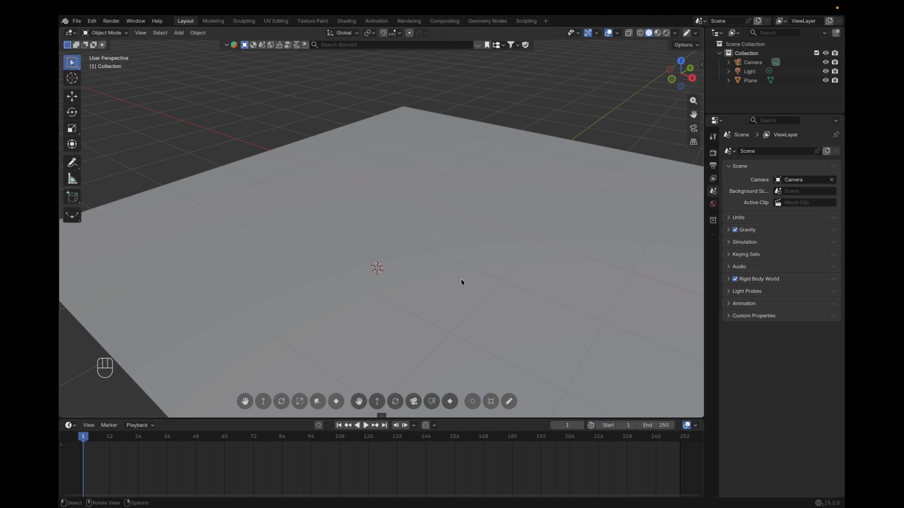
{"action": "middle_click_drag", "start_coordinate": [467, 301], "coordinate": [445, 323]}
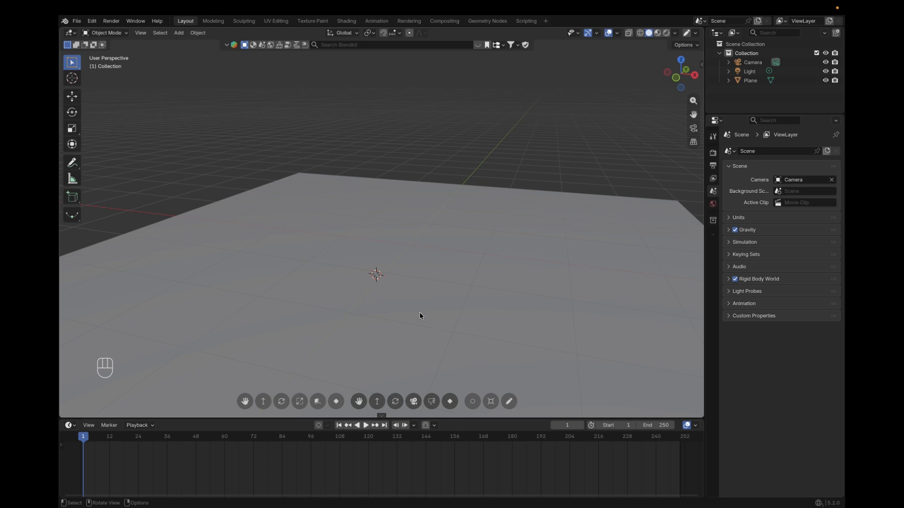
{"action": "middle_click_drag", "start_coordinate": [425, 292], "coordinate": [413, 309]}
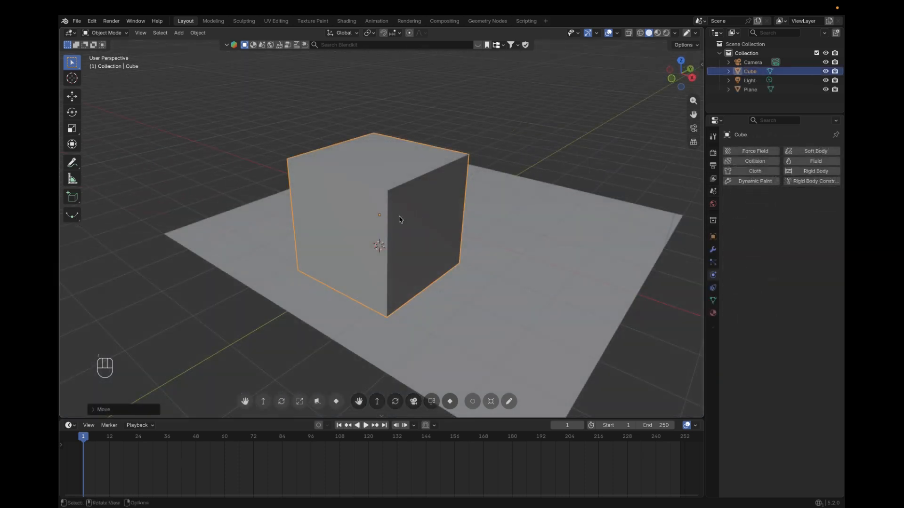
Stretch the cube along Y and flatten its height into a long block, and raise it above the plane
{"action": "left_click", "coordinate": [72, 96]}
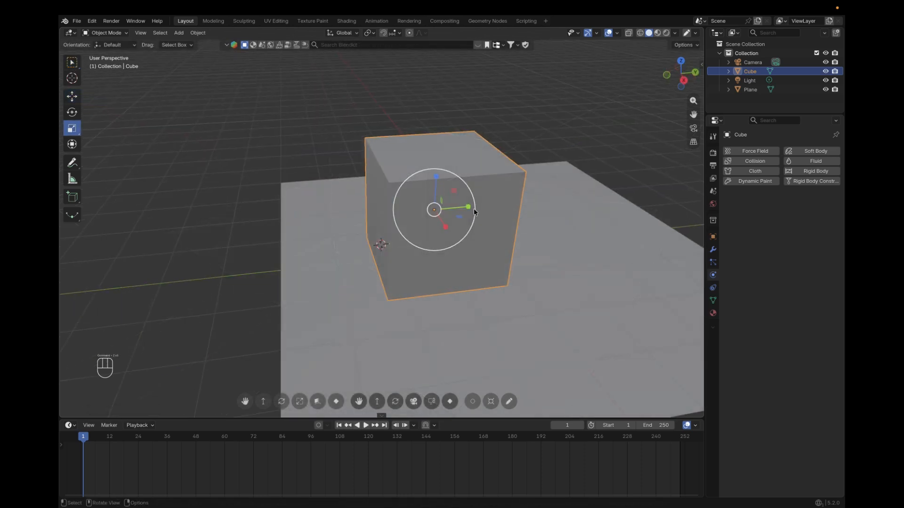
{"action": "left_click_drag", "start_coordinate": [468, 205], "coordinate": [542, 197]}
{"action": "left_click_drag", "start_coordinate": [394, 284], "coordinate": [484, 258], "text": "alt"}
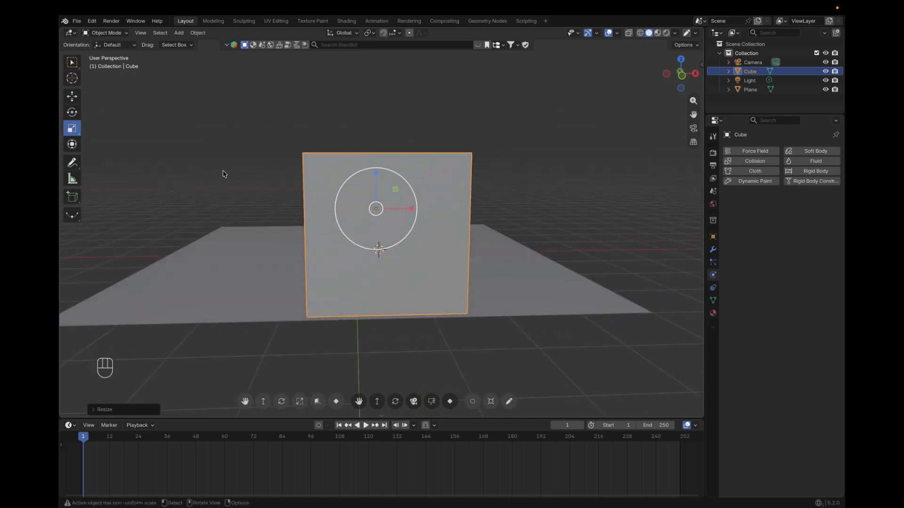
{"action": "left_click", "coordinate": [72, 96]}
{"action": "left_click_drag", "start_coordinate": [396, 194], "coordinate": [368, 170]}
{"action": "left_click_drag", "start_coordinate": [470, 237], "coordinate": [307, 190], "text": "alt"}
{"action": "left_click_drag", "start_coordinate": [475, 260], "coordinate": [444, 251], "text": "alt"}
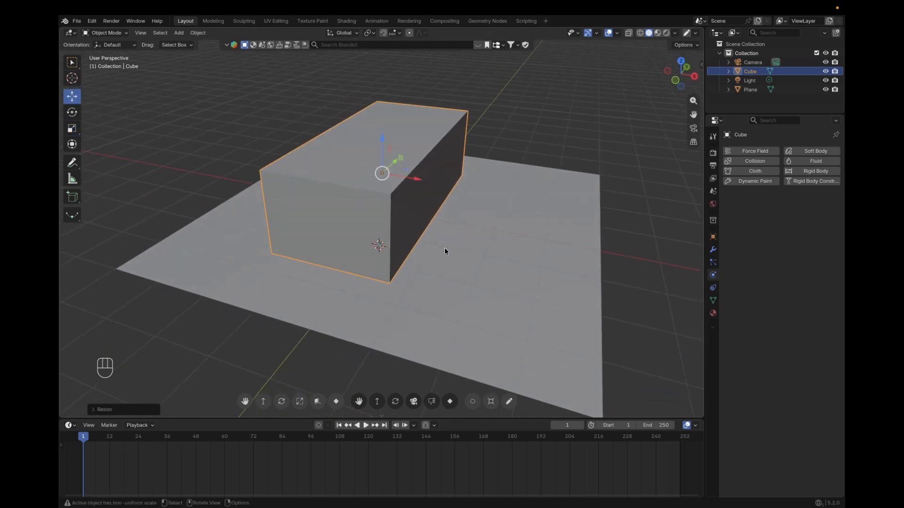
Add a mesh cylinder and move it along the X axis until it stands clear beside the block
{"action": "key", "text": "shift+a"}
{"action": "mouse_move", "coordinate": [447, 249]}
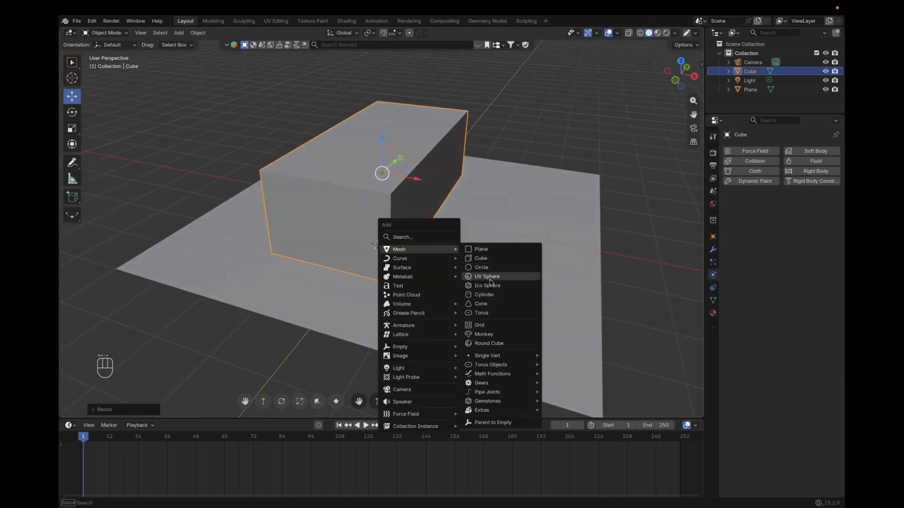
{"action": "left_click", "coordinate": [492, 295]}
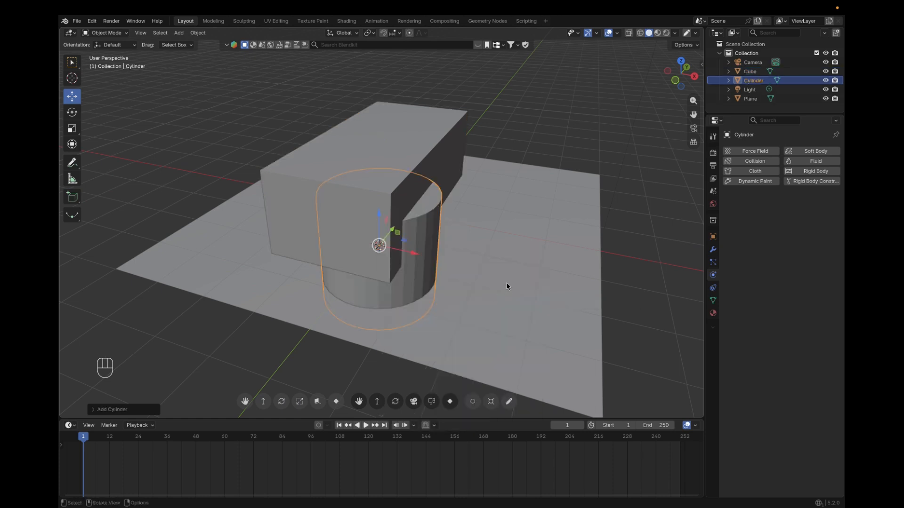
{"action": "left_click_drag", "start_coordinate": [416, 257], "coordinate": [528, 265]}
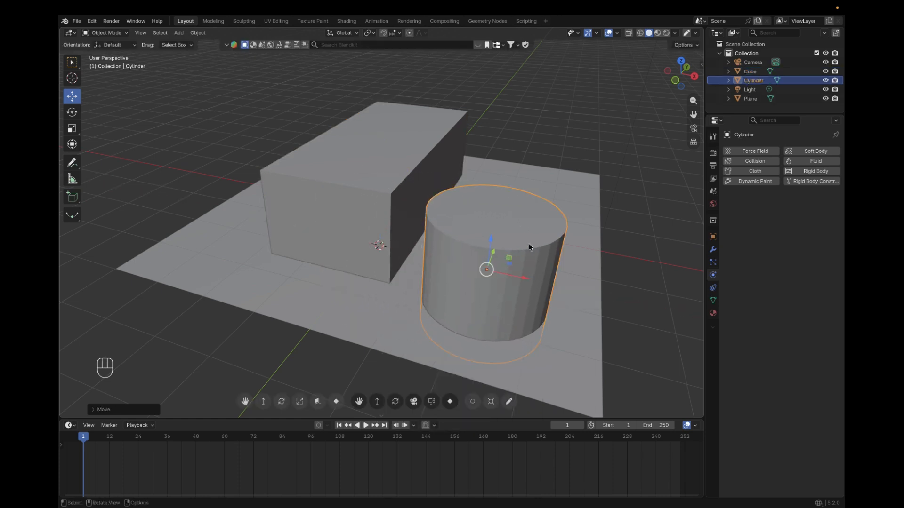
Rotate the cylinder 90° about the global Y axis
{"action": "key", "text": "r"}
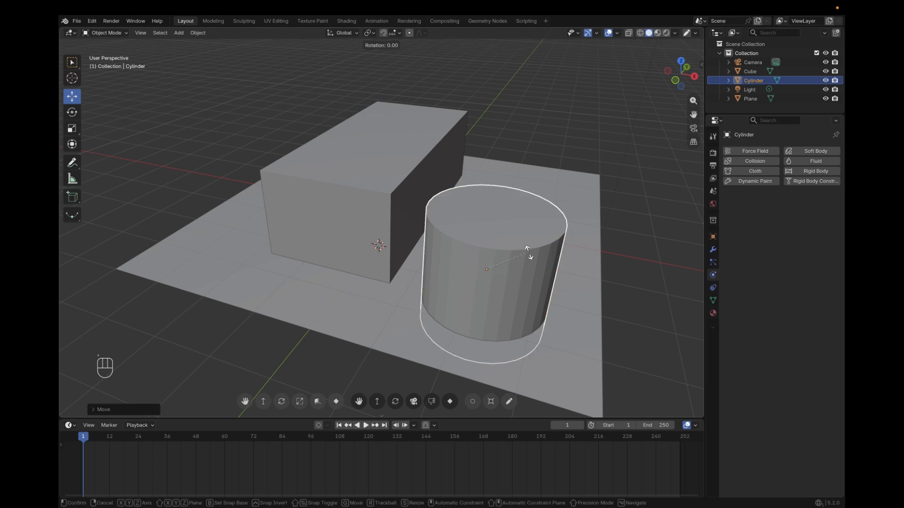
{"action": "type", "text": "y90"}
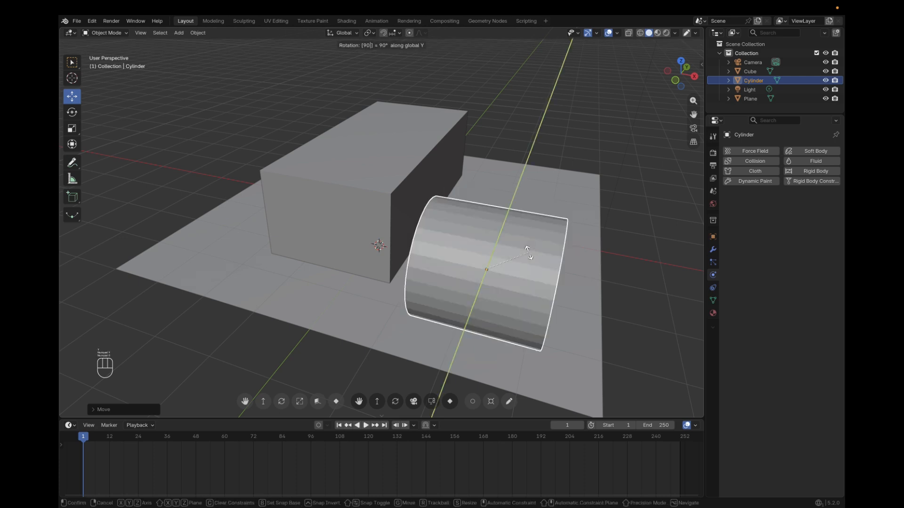
{"action": "key", "text": "Return"}
{"action": "scroll", "coordinate": [537, 249], "scroll_direction": "down", "scroll_amount": 8}
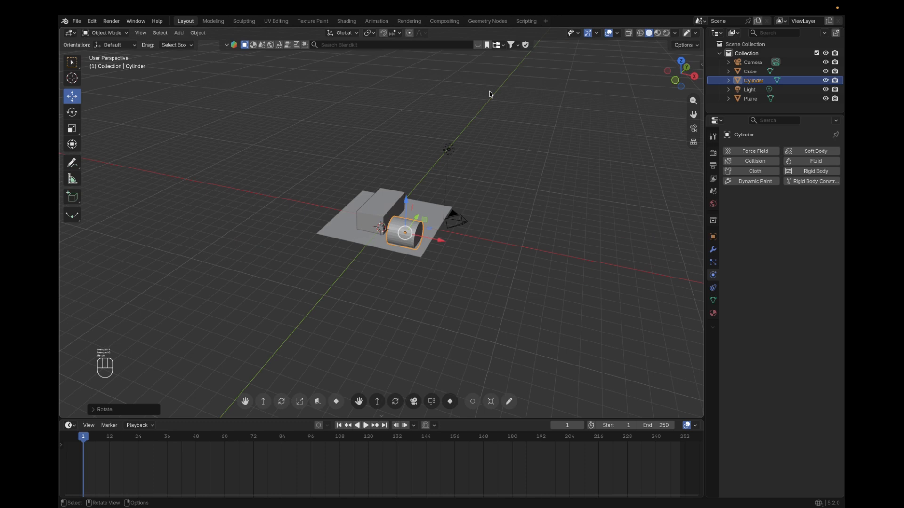
Scale the cylinder down uniformly and squash it along X into a thin wheel
{"action": "middle_click_drag", "start_coordinate": [432, 229], "coordinate": [416, 199]}
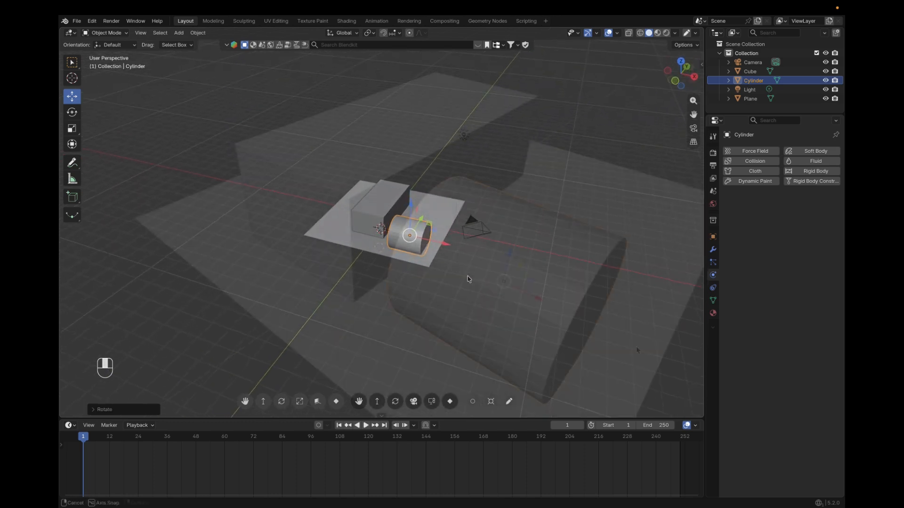
{"action": "key", "text": "s"}
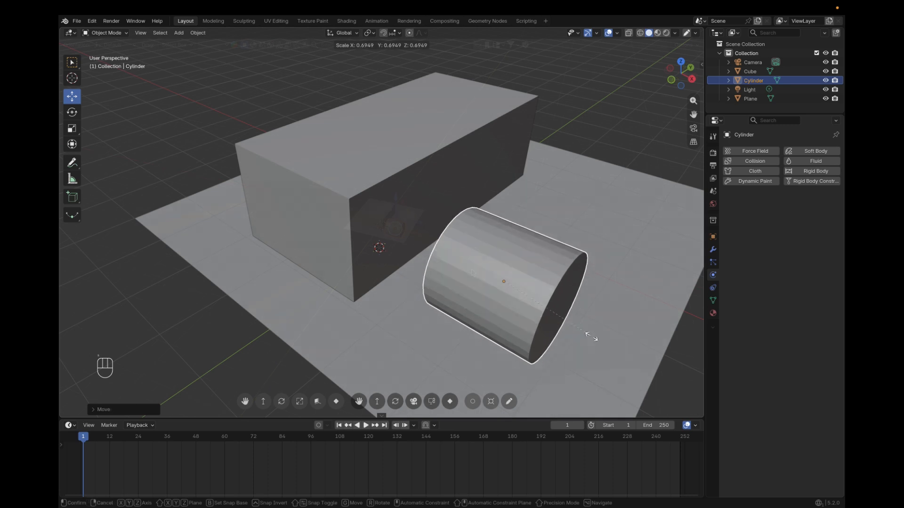
{"action": "left_click", "coordinate": [557, 322]}
{"action": "middle_click_drag", "start_coordinate": [585, 350], "coordinate": [611, 323]}
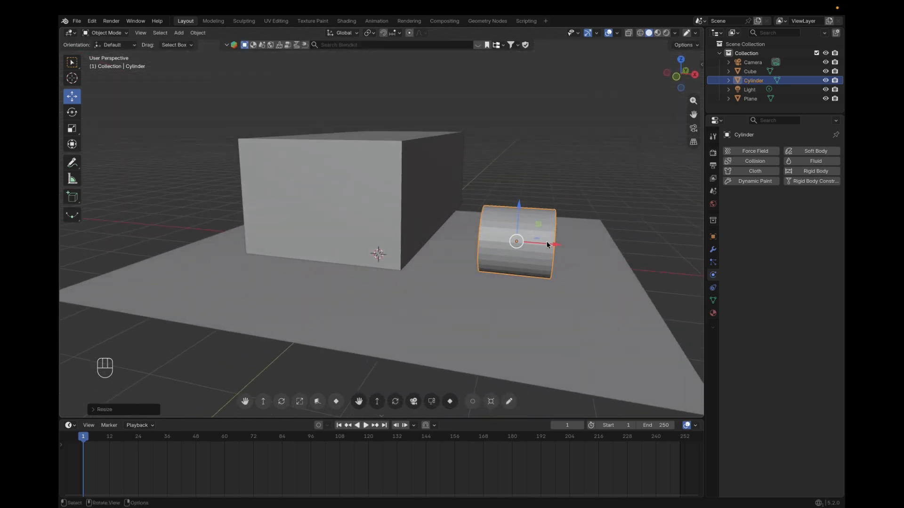
{"action": "key", "text": "s"}
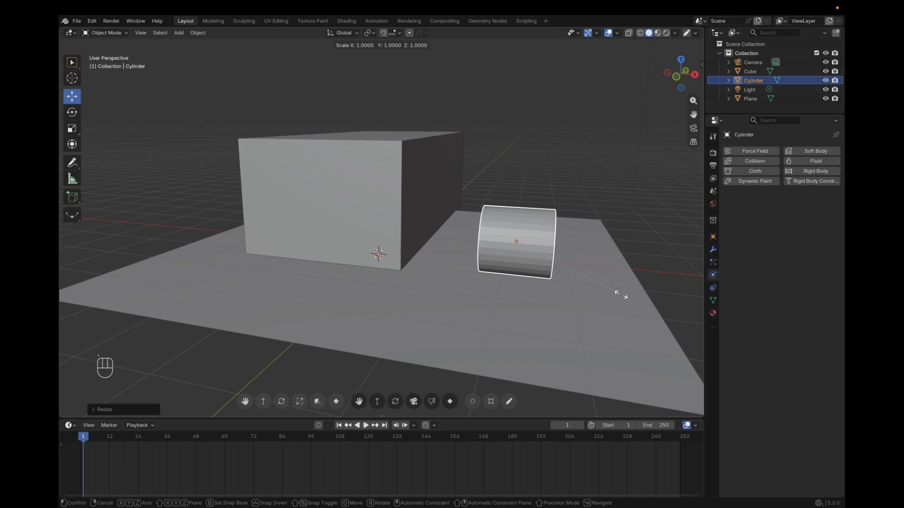
{"action": "key", "text": "x"}
{"action": "left_click", "coordinate": [539, 282]}
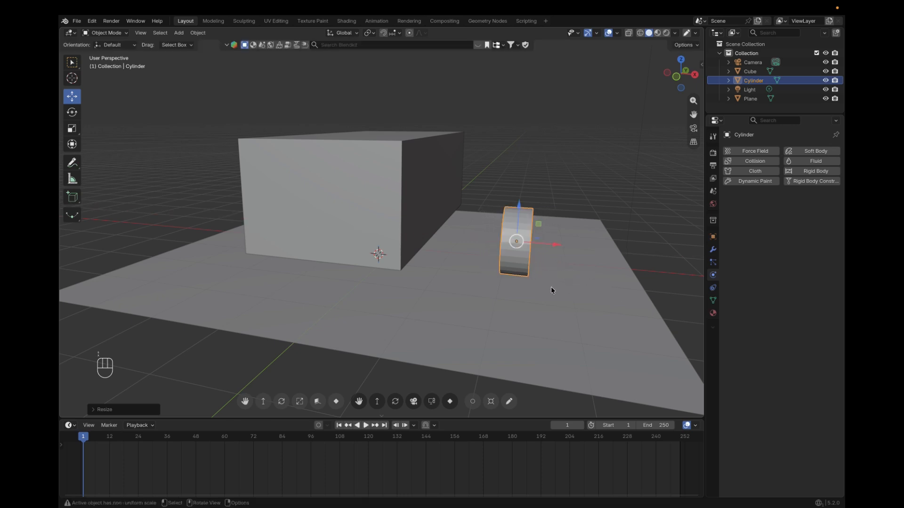
Position the wheel beside the block's lower front corner, leaving a small gap between them along X
{"action": "key", "text": "KP_1"}
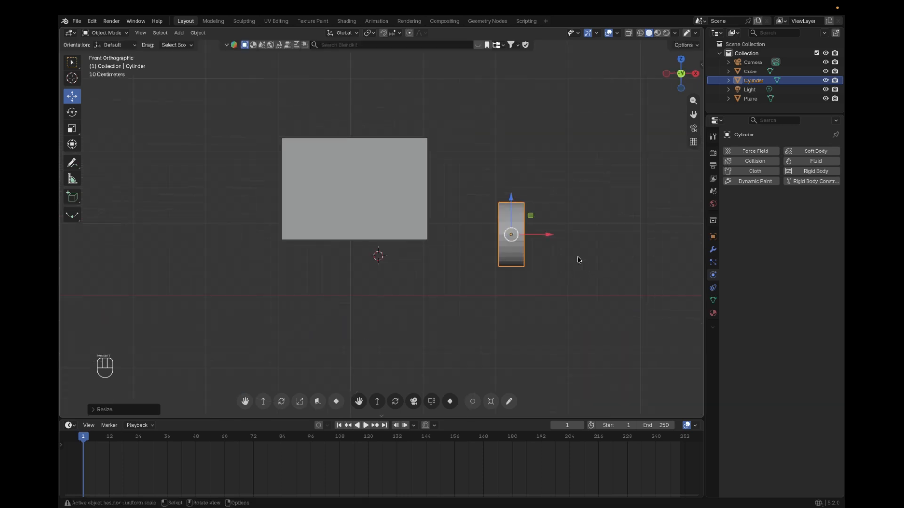
{"action": "key", "text": "g"}
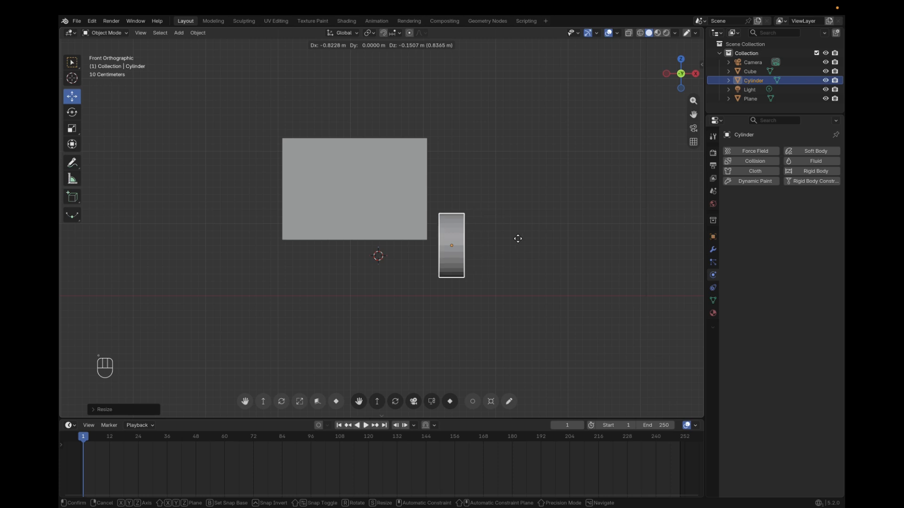
{"action": "left_click", "coordinate": [515, 225]}
{"action": "middle_click_drag", "start_coordinate": [589, 240], "coordinate": [508, 249]}
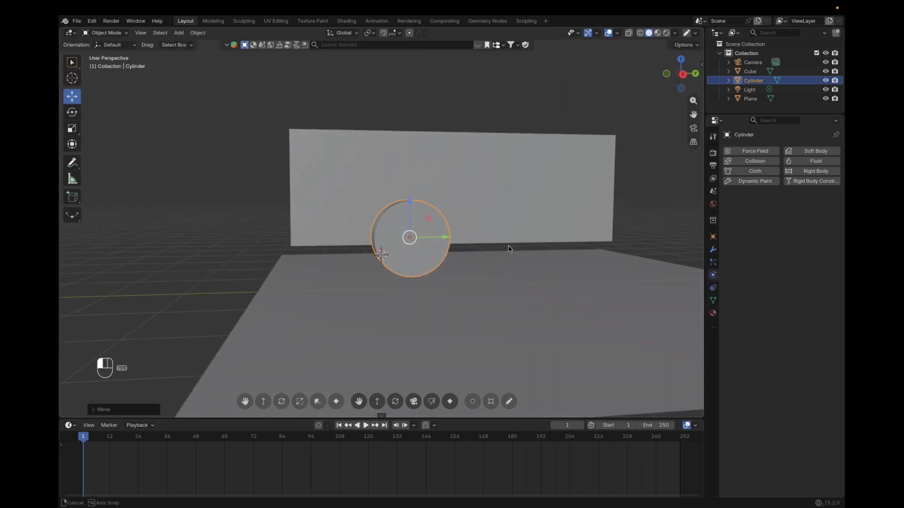
{"action": "left_click_drag", "start_coordinate": [444, 237], "coordinate": [383, 239]}
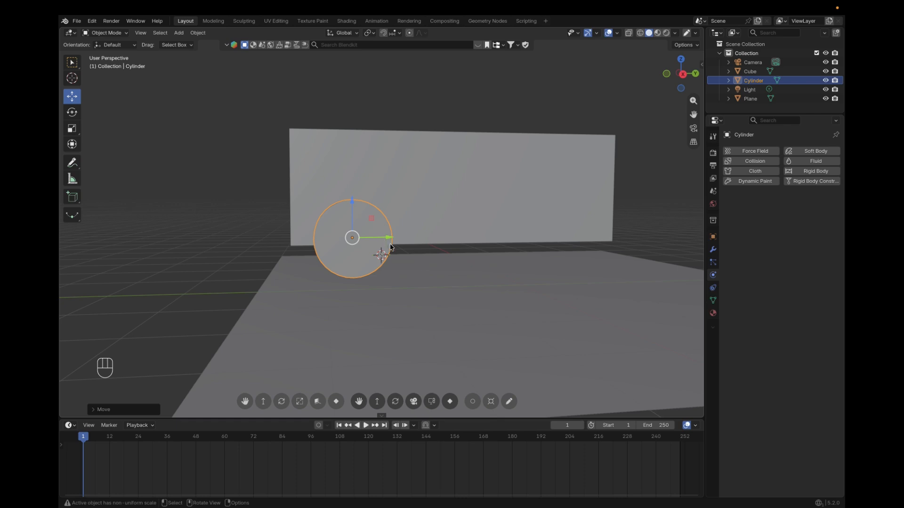
{"action": "middle_click_drag", "start_coordinate": [434, 277], "coordinate": [498, 249]}
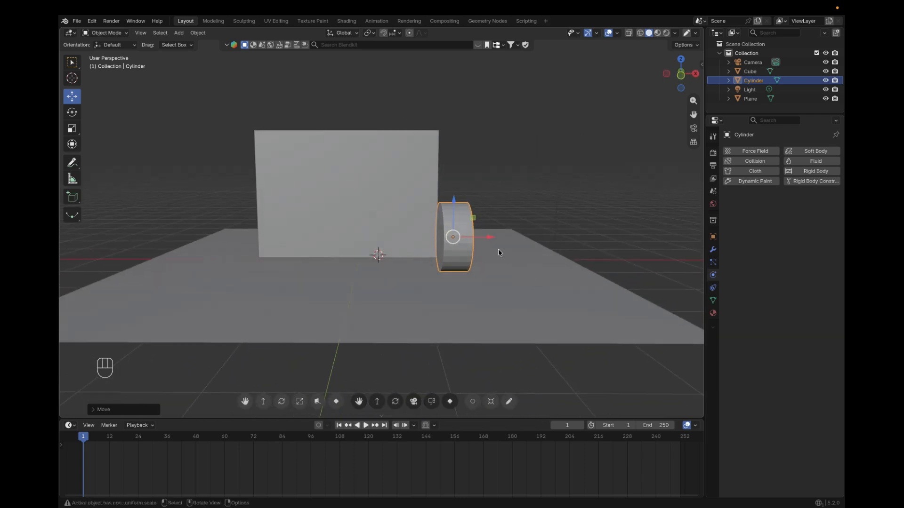
{"action": "left_click_drag", "start_coordinate": [488, 241], "coordinate": [501, 241]}
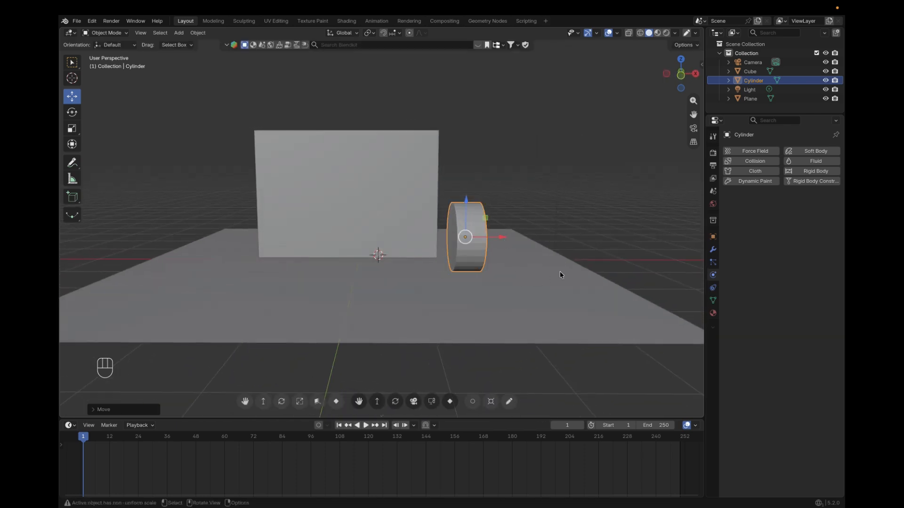
Duplicate the wheel as a smaller cylinder filling the gap between wheel and block, and rename it axle
{"action": "key", "text": "shift+d"}
{"action": "key", "text": "y"}
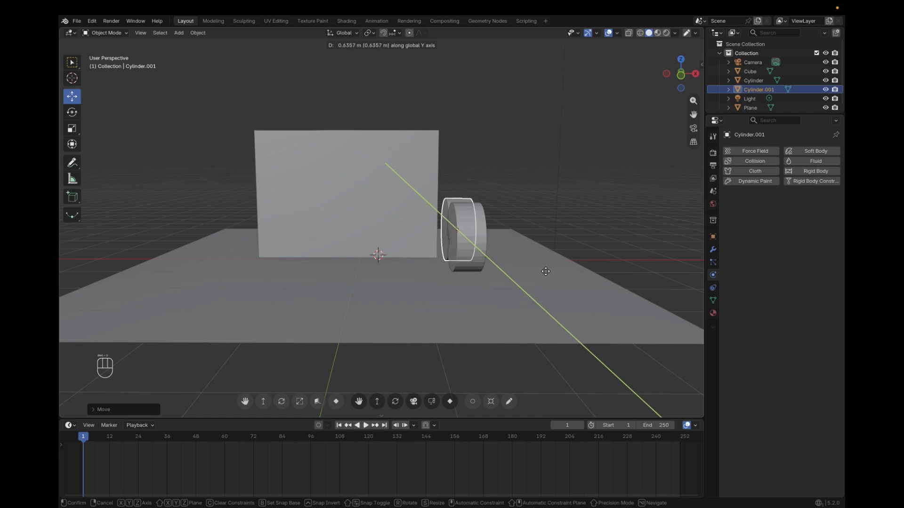
{"action": "right_click", "coordinate": [552, 272]}
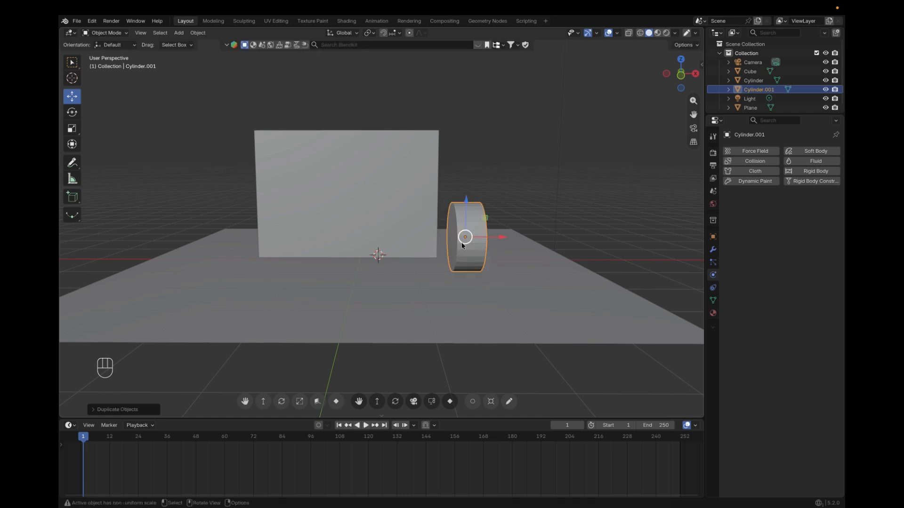
{"action": "left_click_drag", "start_coordinate": [501, 238], "coordinate": [479, 237]}
{"action": "key", "text": "s"}
{"action": "left_click", "coordinate": [490, 240]}
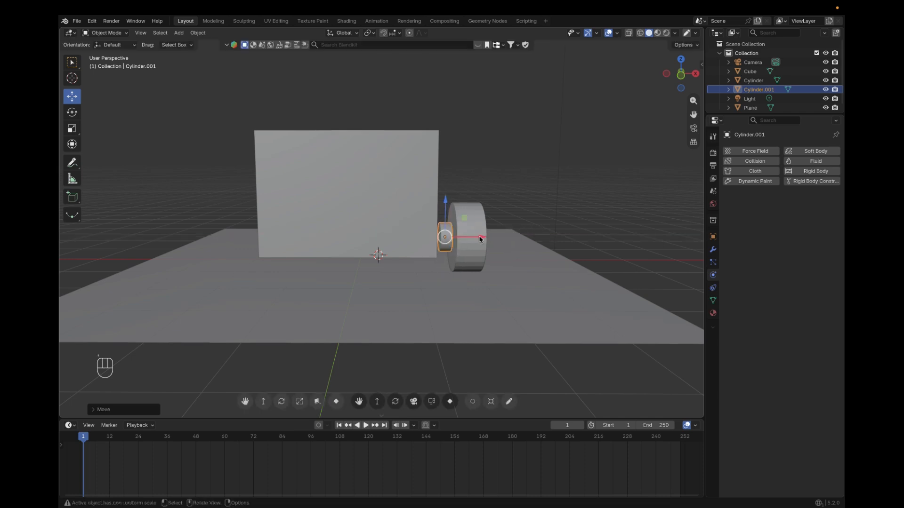
{"action": "double_click", "coordinate": [755, 89]}
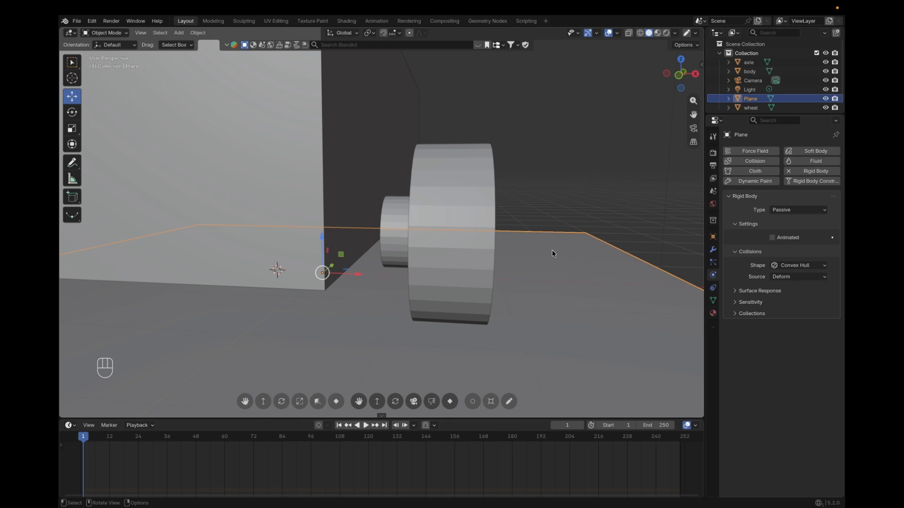
Add active rigid body physics to the wheel, the axle and the body
{"action": "left_click", "coordinate": [456, 222]}
{"action": "left_click", "coordinate": [803, 171]}
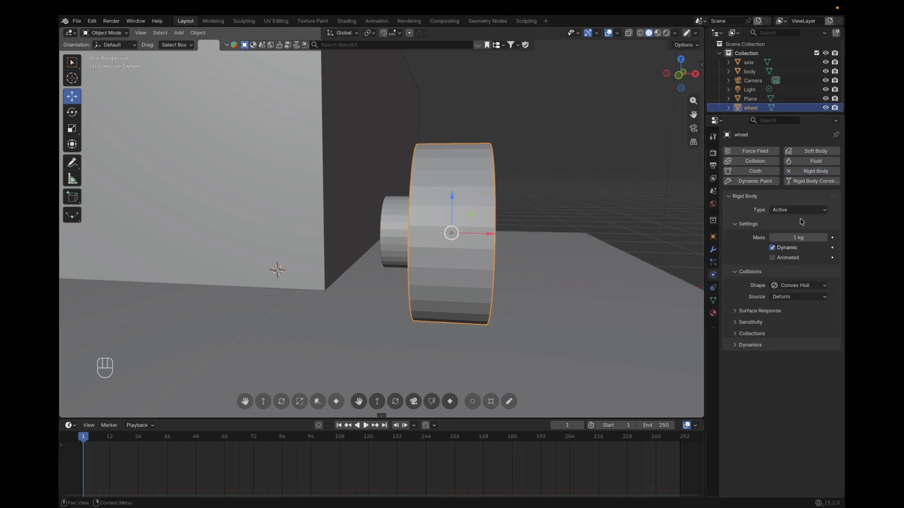
{"action": "left_click", "coordinate": [395, 228]}
{"action": "left_click", "coordinate": [803, 171]}
{"action": "left_click", "coordinate": [252, 193]}
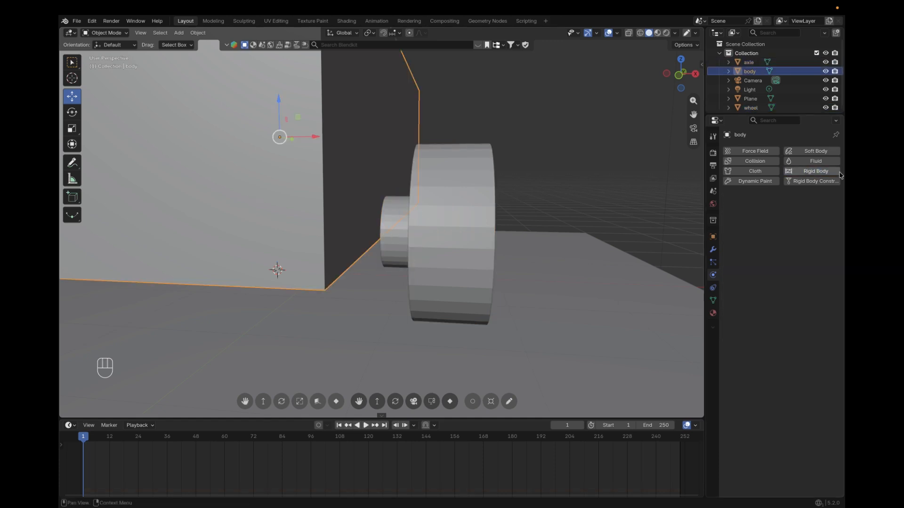
{"action": "left_click", "coordinate": [812, 171]}
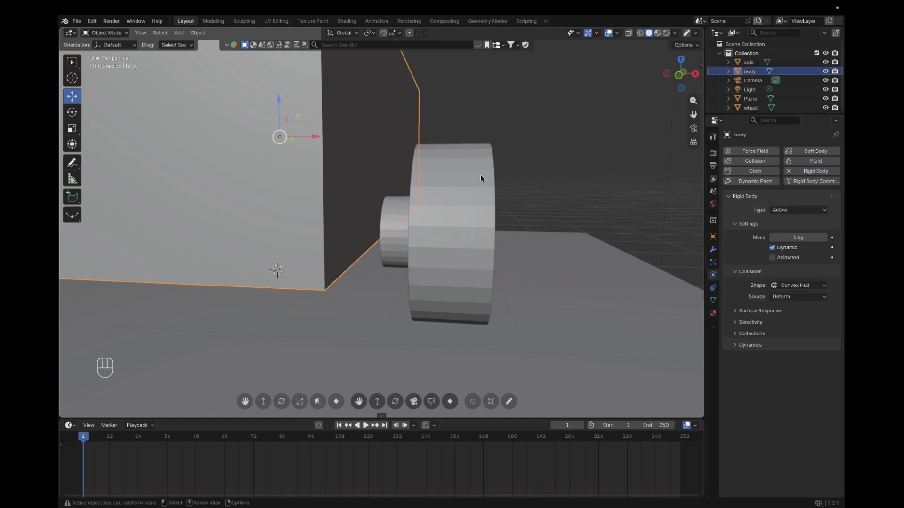
Connect the axle and the wheel with a rigid body constraint
{"action": "middle_click_drag", "start_coordinate": [480, 174], "coordinate": [500, 183]}
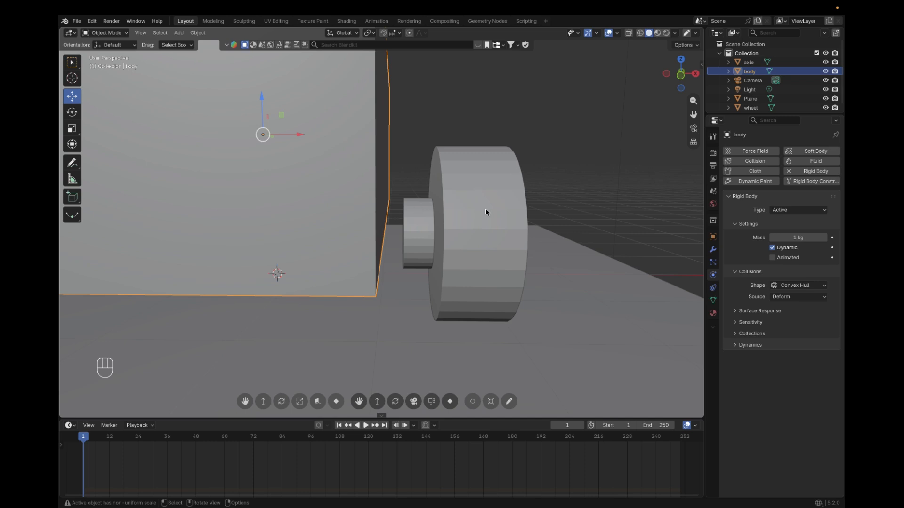
{"action": "left_click", "coordinate": [417, 218]}
{"action": "left_click", "coordinate": [455, 193], "text": "shift"}
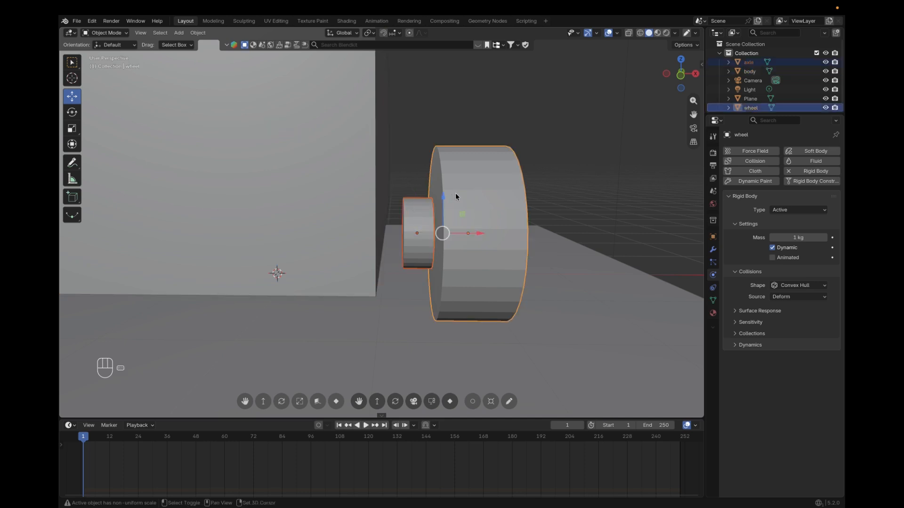
{"action": "left_click", "coordinate": [197, 33]}
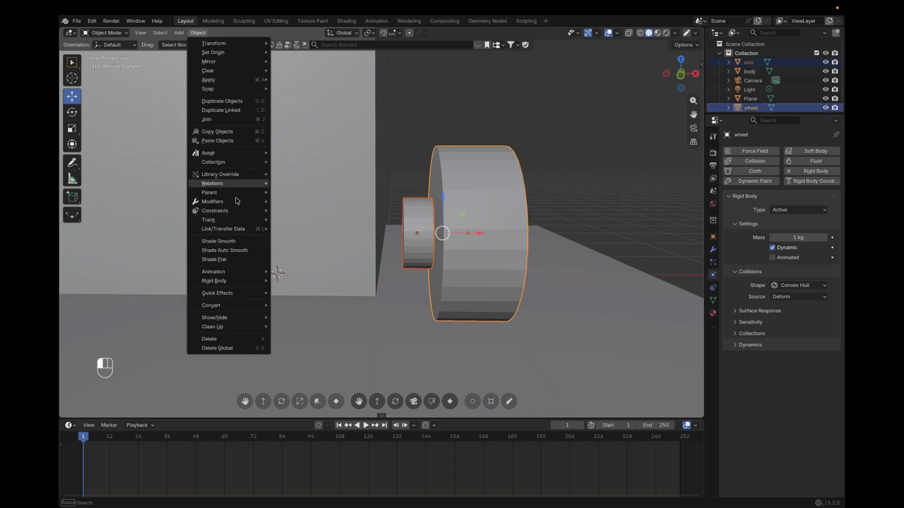
{"action": "mouse_move", "coordinate": [244, 312]}
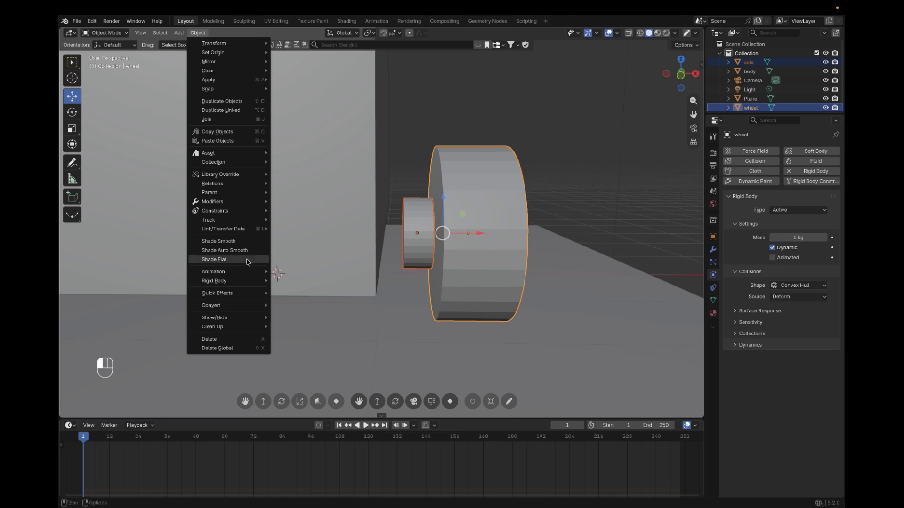
{"action": "mouse_move", "coordinate": [245, 282]}
{"action": "left_click", "coordinate": [295, 363]}
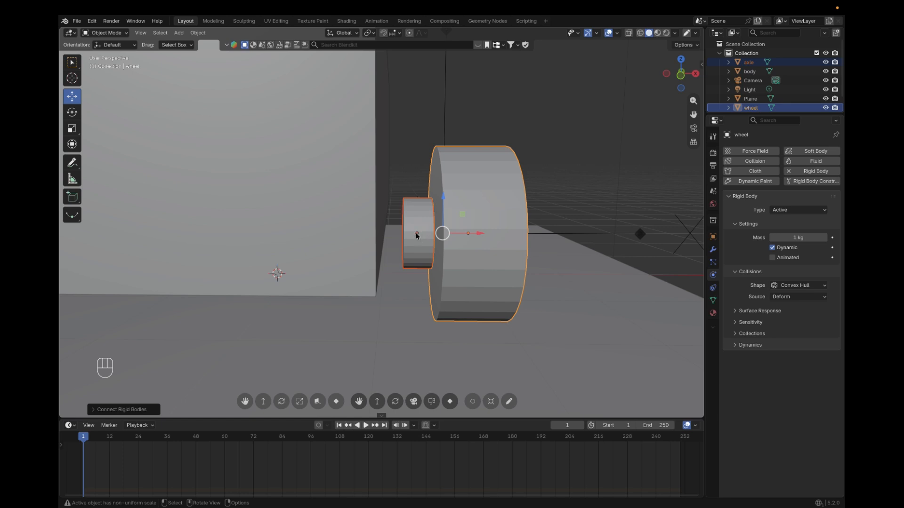
Place the 3D cursor at the wheel's origin and snap the constraint empty to it
{"action": "middle_click_drag", "start_coordinate": [555, 182], "coordinate": [534, 193]}
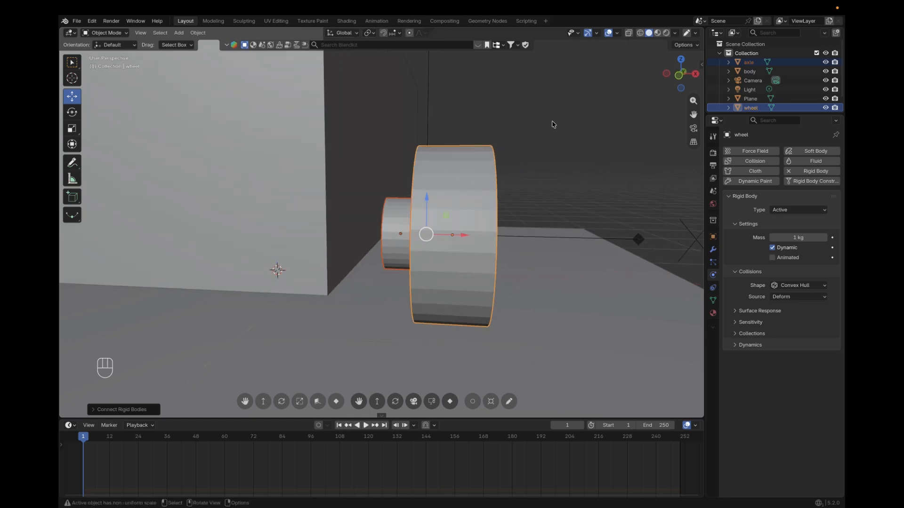
{"action": "key", "text": "shift+z"}
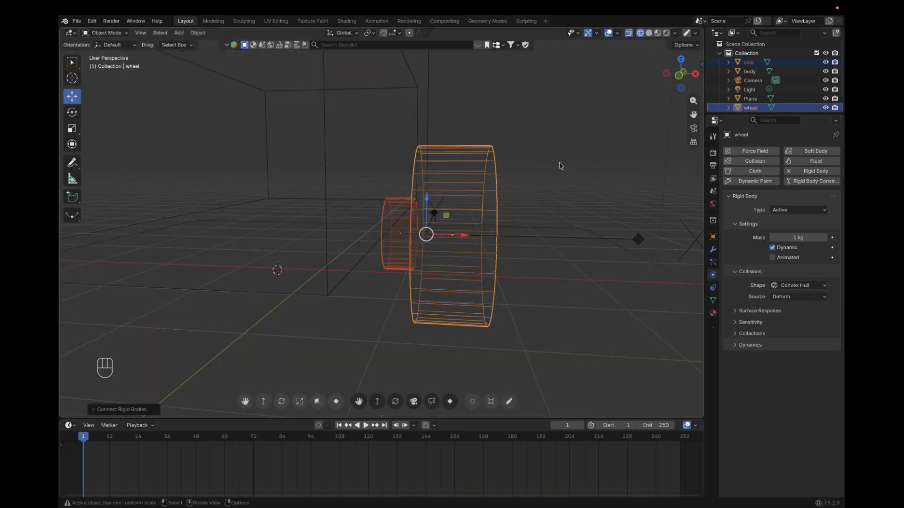
{"action": "key", "text": "KP_1"}
{"action": "left_click", "coordinate": [466, 187]}
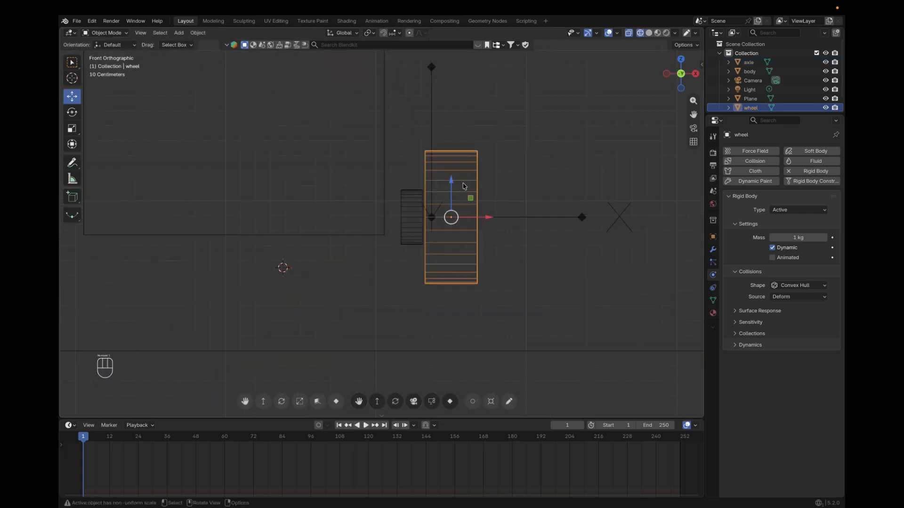
{"action": "key", "text": "shift+s"}
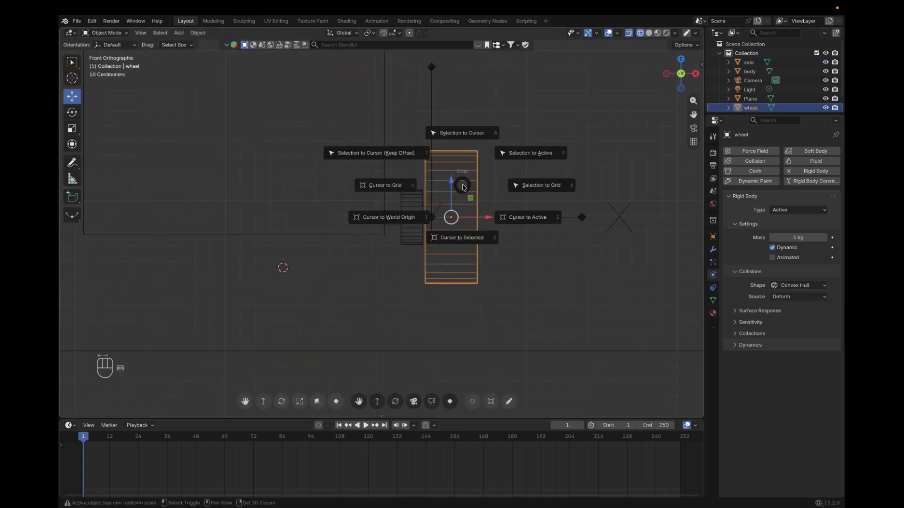
{"action": "left_click", "coordinate": [470, 240]}
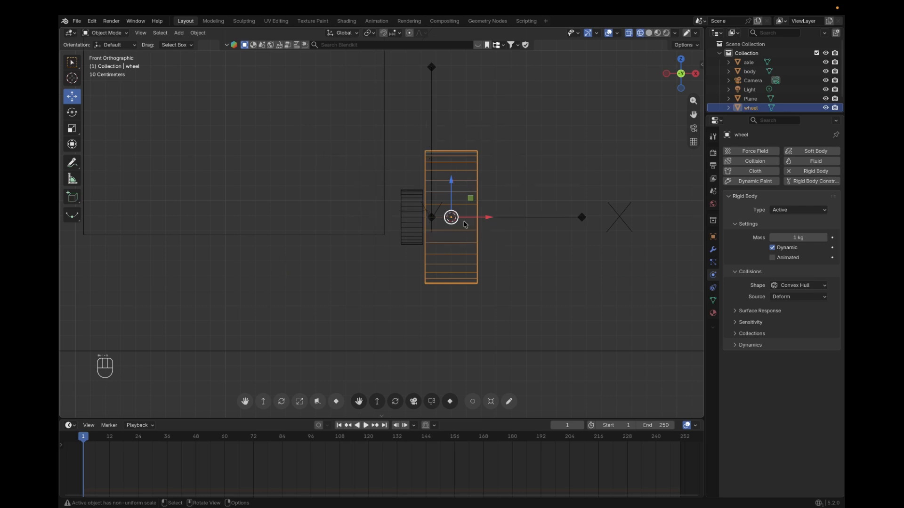
{"action": "left_click", "coordinate": [516, 217]}
{"action": "key", "text": "shift+s"}
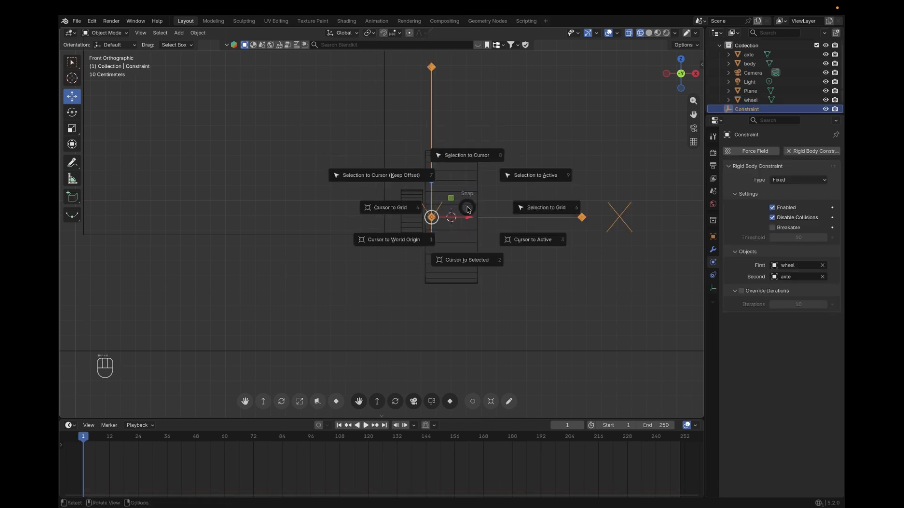
{"action": "left_click", "coordinate": [463, 158]}
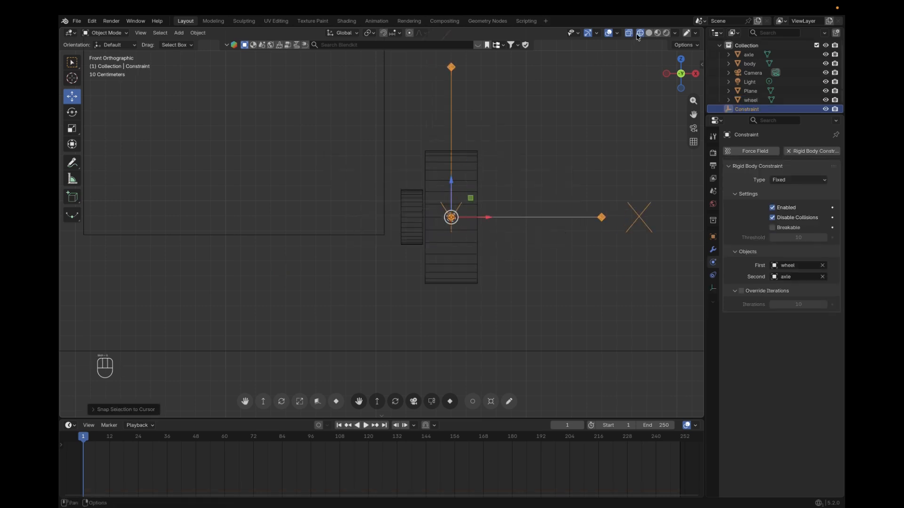
{"action": "key", "text": "shift+z"}
{"action": "middle_click_drag", "start_coordinate": [579, 125], "coordinate": [563, 182]}
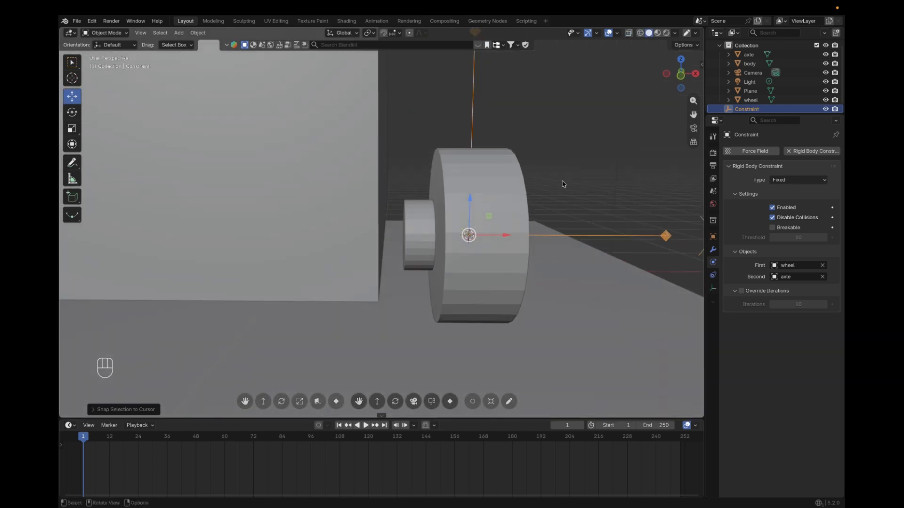
Change the constraint between wheel and axle to the Motor type and play the simulation to test it
{"action": "scroll", "coordinate": [561, 149], "scroll_direction": "up", "scroll_amount": 3}
{"action": "scroll", "coordinate": [561, 150], "scroll_direction": "down", "scroll_amount": 5}
{"action": "left_click", "coordinate": [438, 104]}
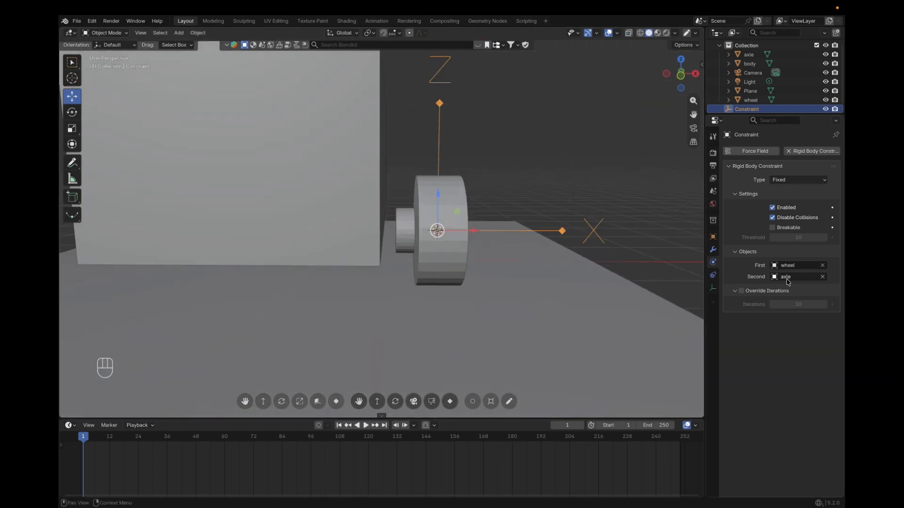
{"action": "left_click", "coordinate": [795, 182]}
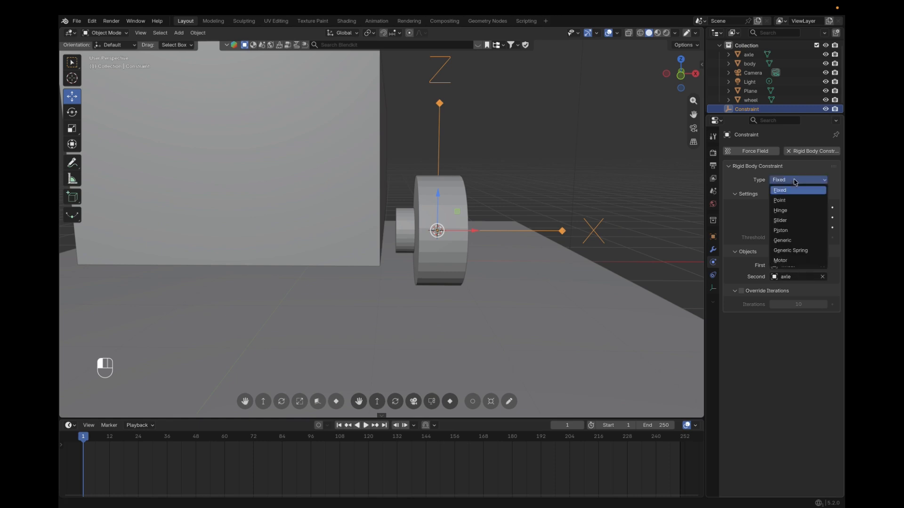
{"action": "left_click", "coordinate": [781, 260]}
{"action": "middle_click_drag", "start_coordinate": [571, 213], "coordinate": [488, 324]}
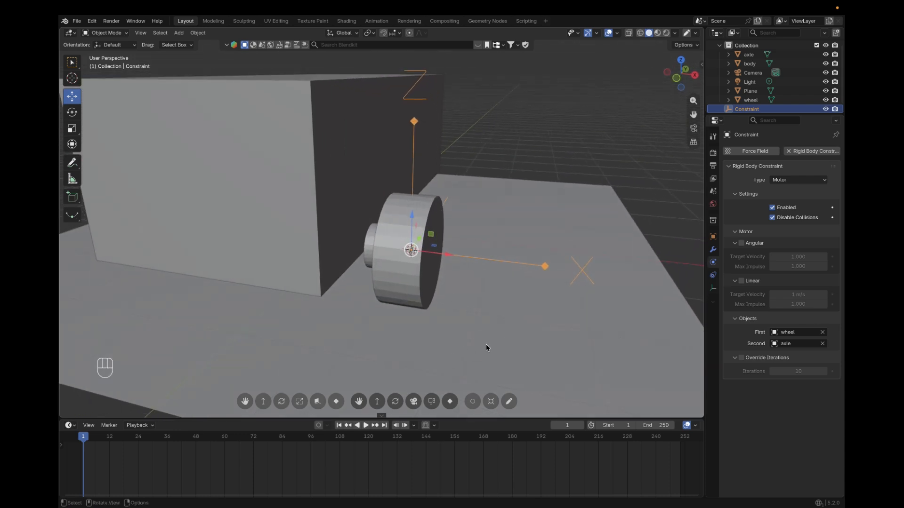
{"action": "key", "text": "space"}
{"action": "middle_click_drag", "start_coordinate": [538, 336], "coordinate": [482, 315]}
{"action": "key", "text": "Escape"}
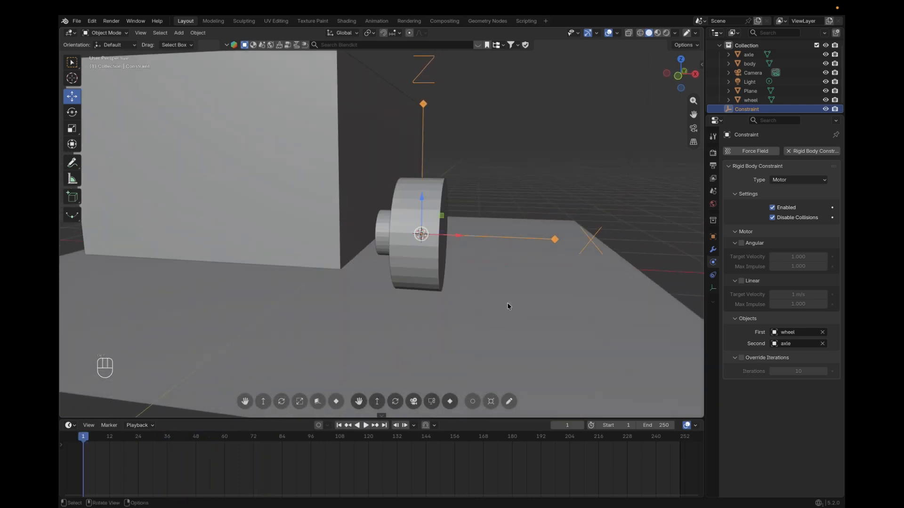
Enable the angular motor on the constraint and play the simulation to check the wheel's rotation
{"action": "middle_click_drag", "start_coordinate": [411, 256], "coordinate": [429, 244]}
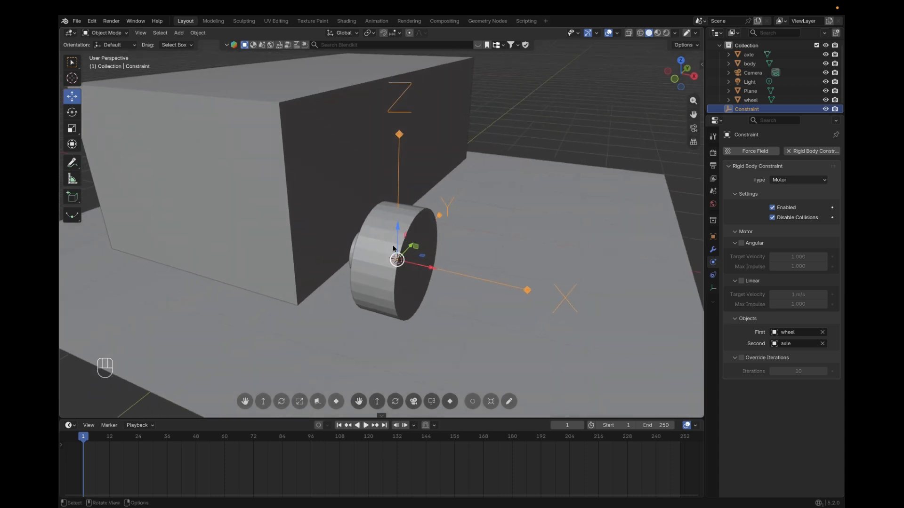
{"action": "left_click", "coordinate": [741, 243]}
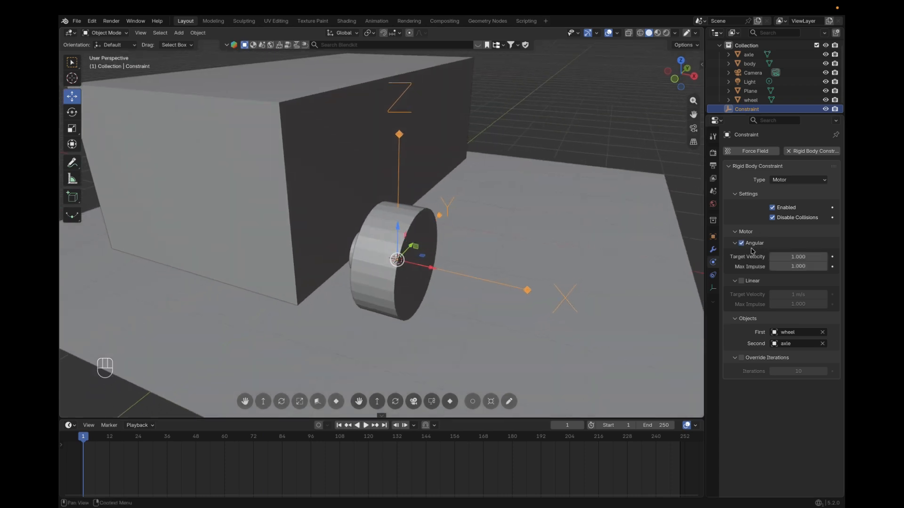
{"action": "key", "text": "space"}
{"action": "middle_click_drag", "start_coordinate": [452, 288], "coordinate": [416, 293]}
{"action": "middle_click_drag", "start_coordinate": [496, 291], "coordinate": [478, 301]}
{"action": "key", "text": "Escape"}
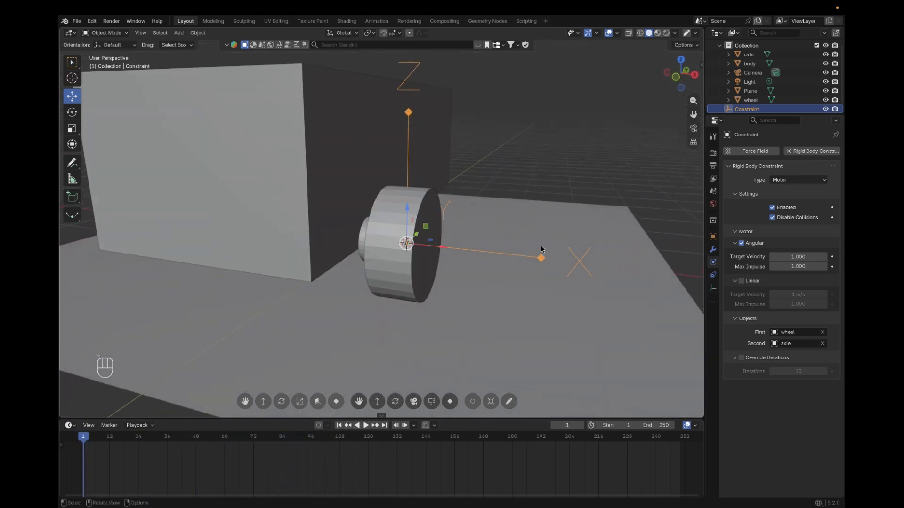
Swap the motor constraint's objects to axle first and wheel second, and play the simulation to test it
{"action": "left_click", "coordinate": [823, 333]}
{"action": "left_click", "coordinate": [822, 343]}
{"action": "left_click", "coordinate": [823, 331]}
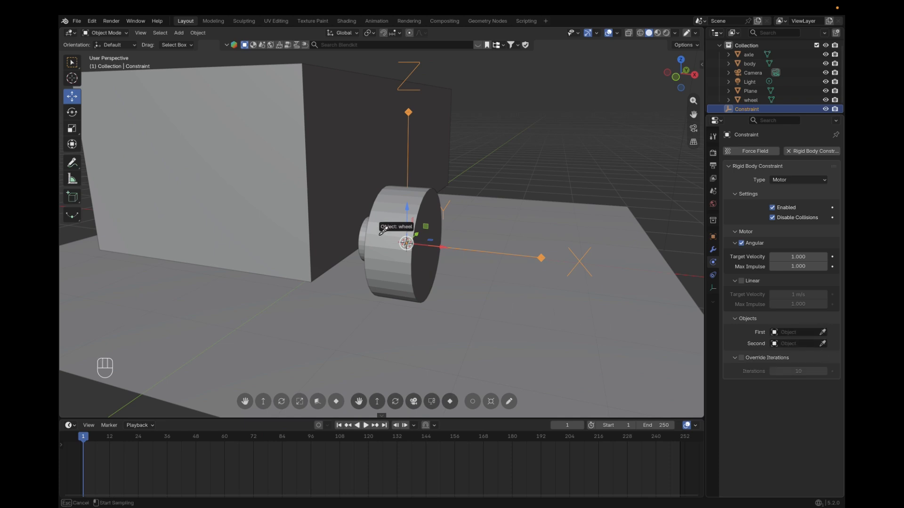
{"action": "left_click", "coordinate": [365, 227]}
{"action": "left_click", "coordinate": [823, 344]}
{"action": "left_click", "coordinate": [415, 249]}
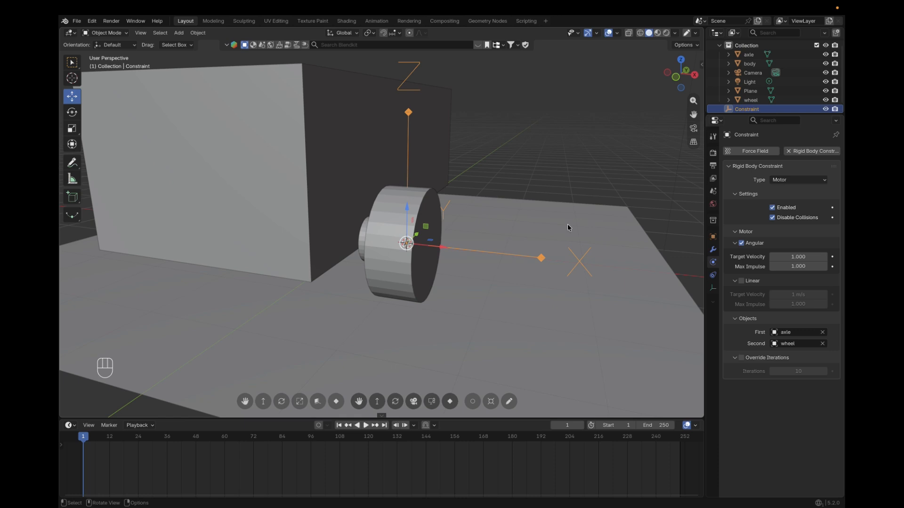
{"action": "key", "text": "space"}
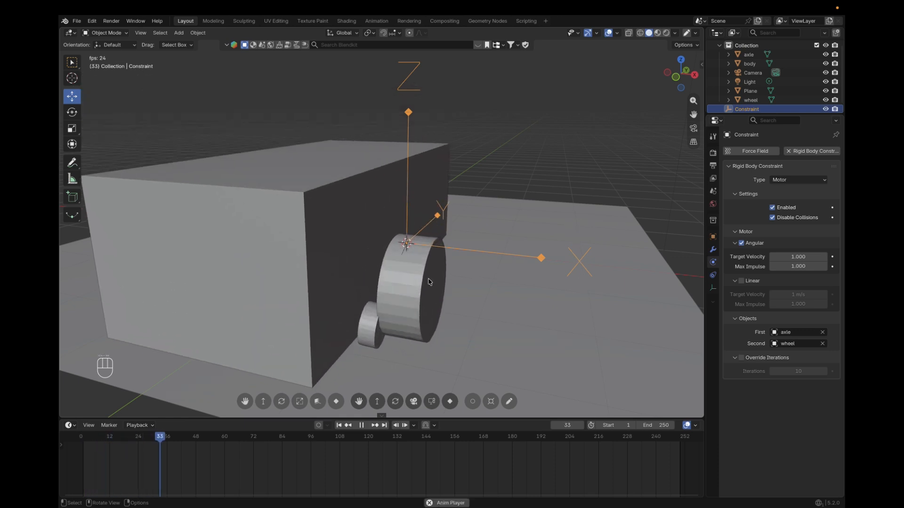
{"action": "key", "text": "Escape"}
Duplicate the motor constraint about 0.25 m along negative X onto the axle and set the copy's type to Generic
{"action": "middle_click_drag", "start_coordinate": [405, 311], "coordinate": [604, 249]}
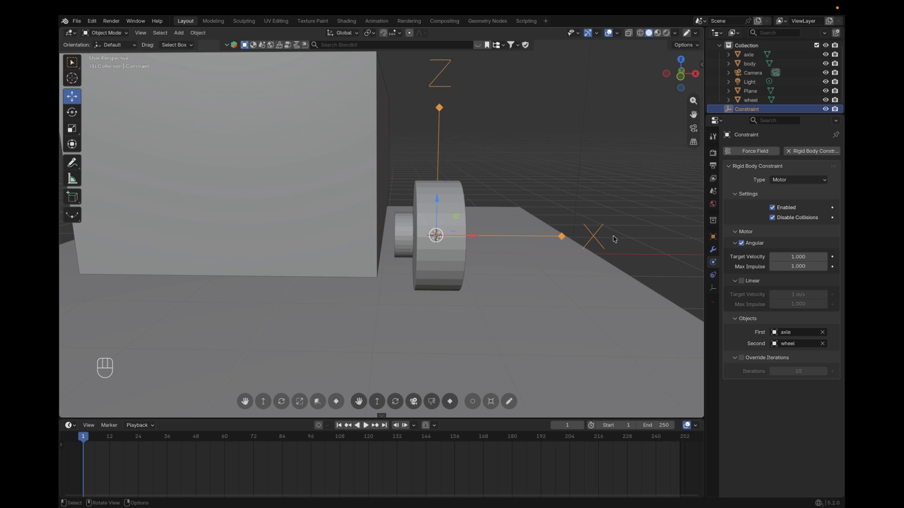
{"action": "key", "text": "KP_1"}
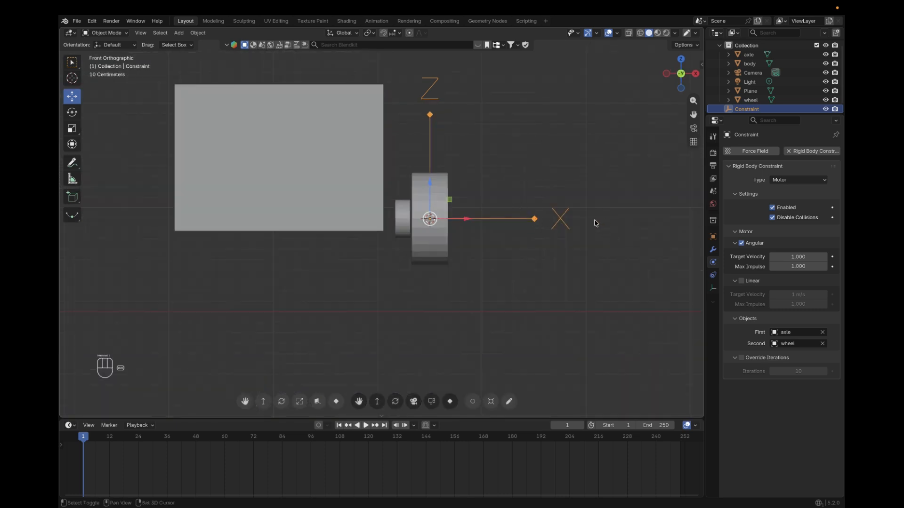
{"action": "key", "text": "shift+d"}
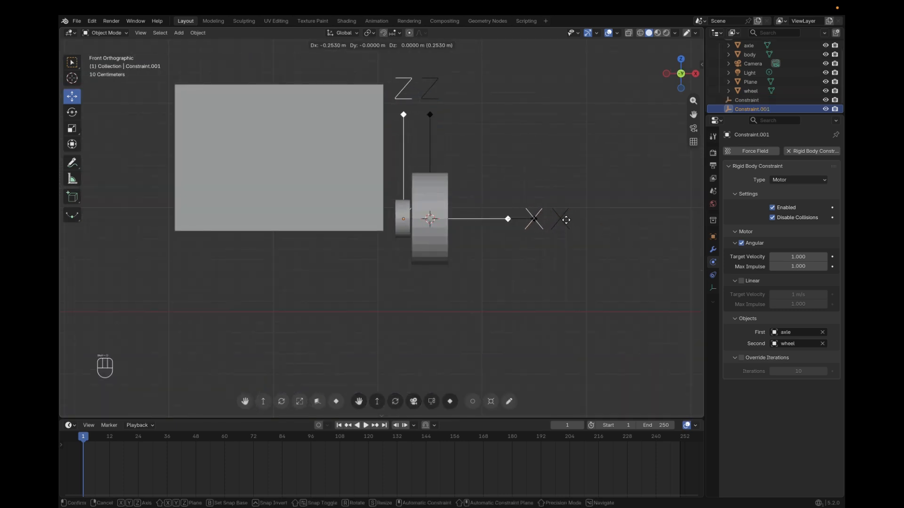
{"action": "left_click", "coordinate": [566, 222]}
{"action": "left_click", "coordinate": [798, 180]}
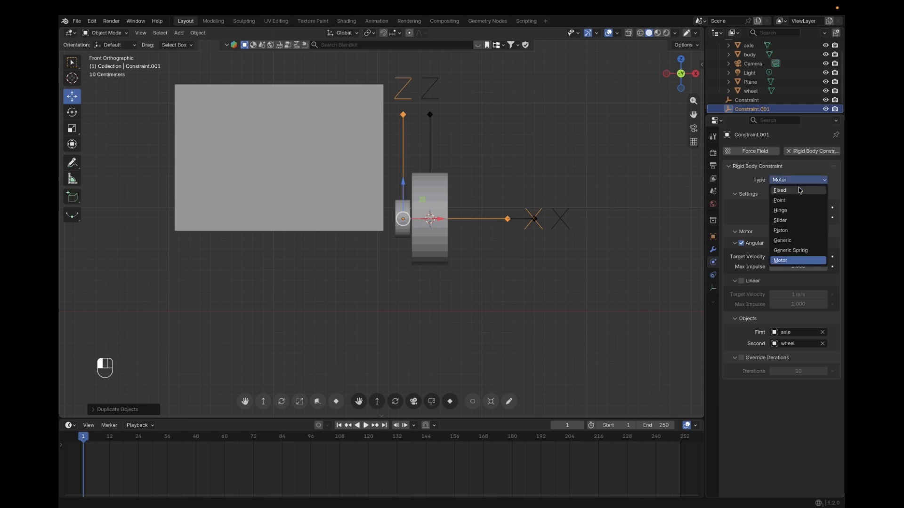
{"action": "left_click", "coordinate": [800, 240]}
Enable the X, Y and Z linear limits on the Generic constraint and edit their lower and upper bounds together
{"action": "middle_click_drag", "start_coordinate": [588, 240], "coordinate": [504, 185]}
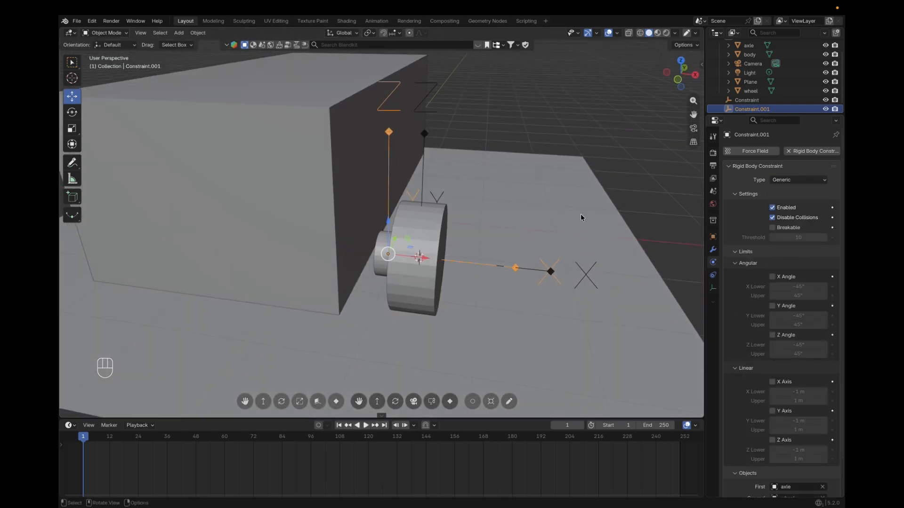
{"action": "middle_click_drag", "start_coordinate": [615, 265], "coordinate": [555, 312]}
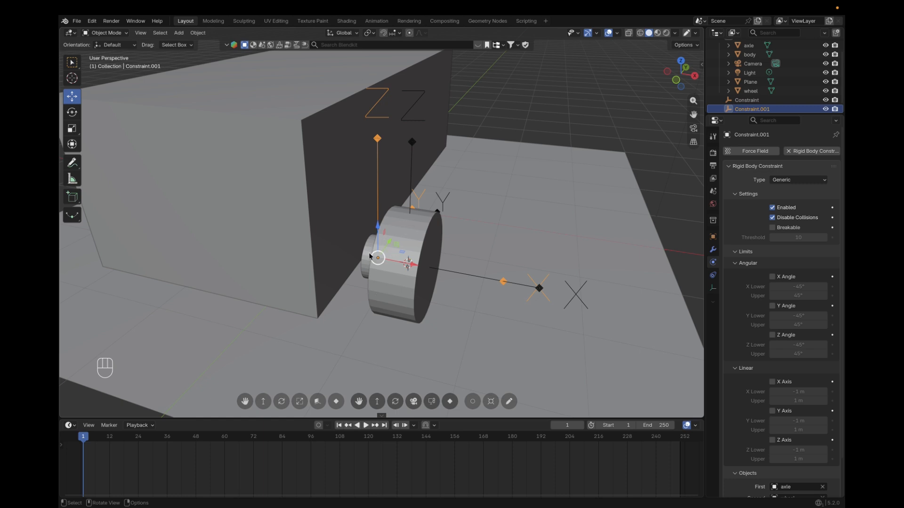
{"action": "scroll", "coordinate": [781, 377], "scroll_direction": "down", "scroll_amount": 2}
{"action": "left_click", "coordinate": [772, 344]}
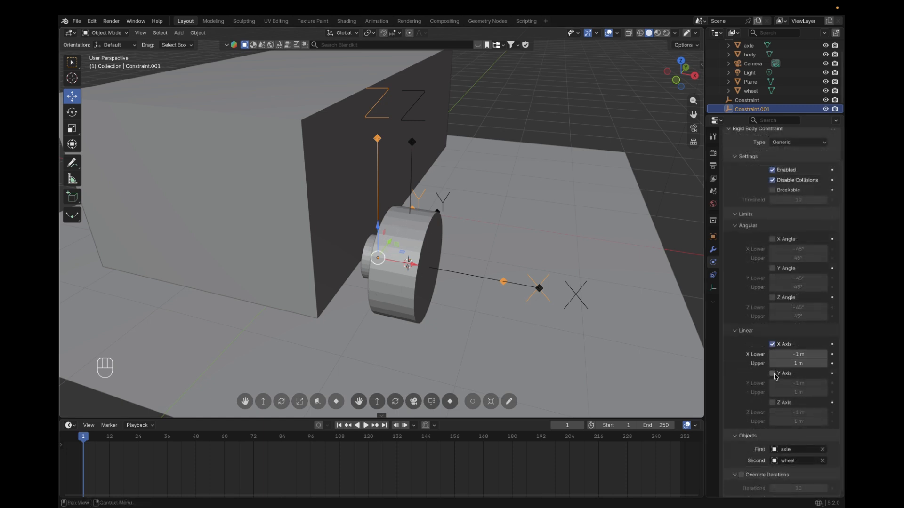
{"action": "left_click", "coordinate": [771, 373]}
{"action": "left_click", "coordinate": [773, 403]}
{"action": "left_click_drag", "start_coordinate": [799, 353], "coordinate": [803, 422]}
{"action": "left_click", "coordinate": [809, 343]}
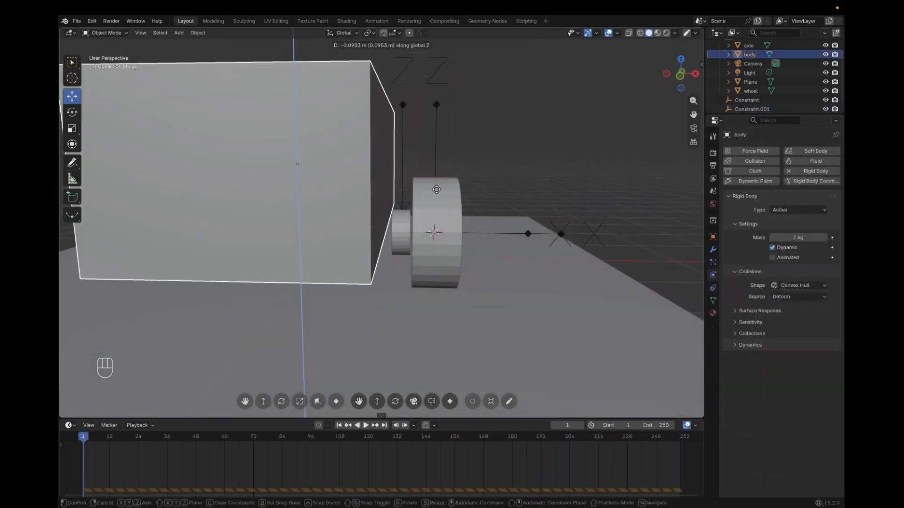
Lower the body by about 0.1 m along Z
{"action": "left_click", "coordinate": [438, 192]}
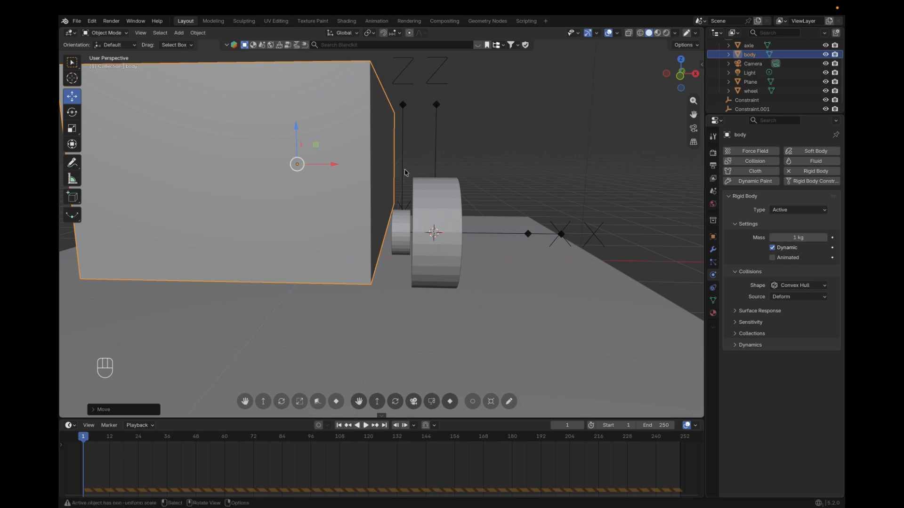
Select the body and the axle, with the axle active, and connect them with a rigid body constraint
{"action": "left_click", "coordinate": [404, 237]}
{"action": "left_click", "coordinate": [397, 247]}
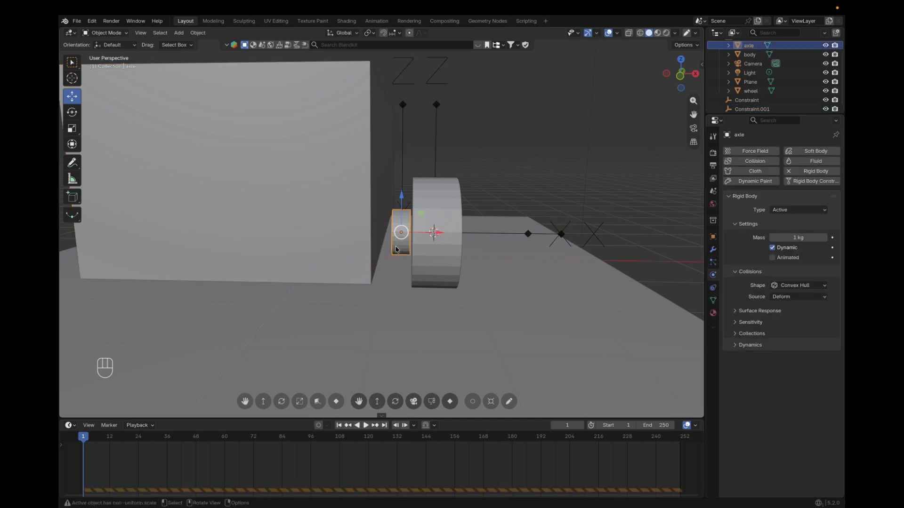
{"action": "left_click", "coordinate": [362, 232], "text": "shift"}
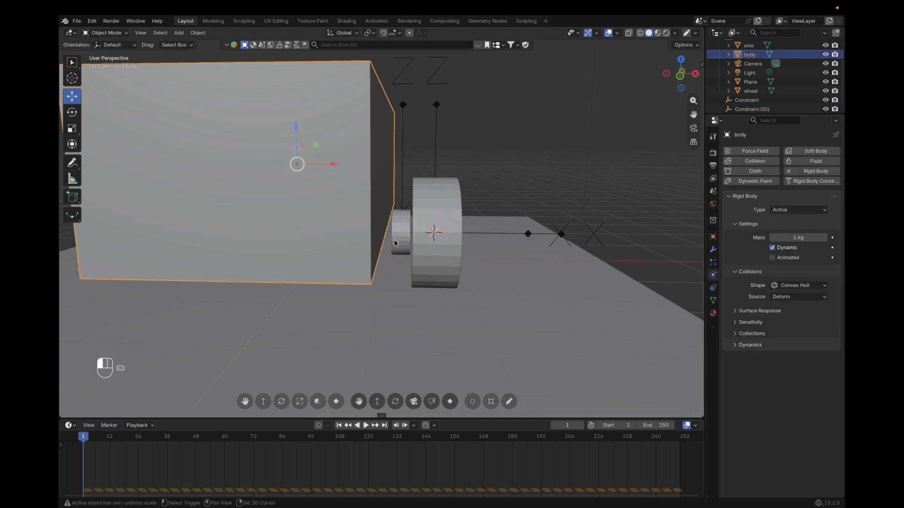
{"action": "left_click", "coordinate": [397, 241], "text": "shift"}
{"action": "left_click", "coordinate": [198, 33]}
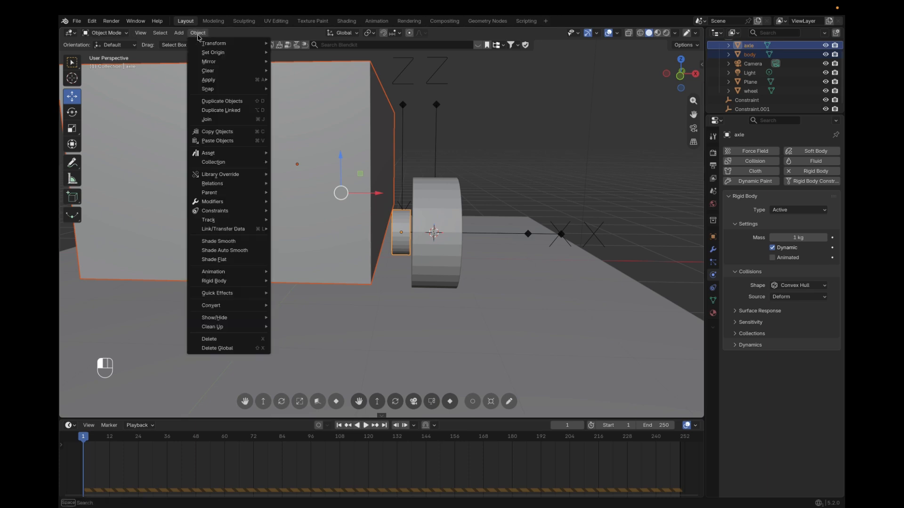
{"action": "mouse_move", "coordinate": [239, 311]}
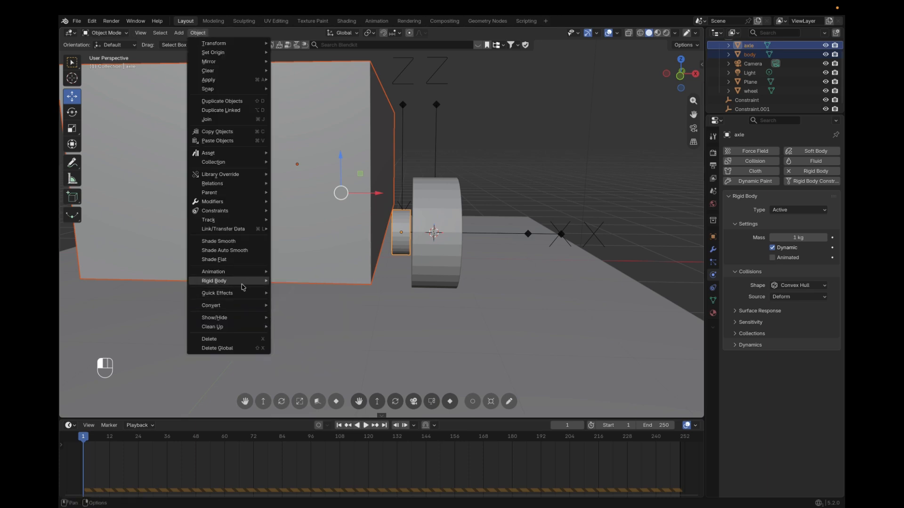
{"action": "mouse_move", "coordinate": [252, 282]}
{"action": "left_click", "coordinate": [296, 363]}
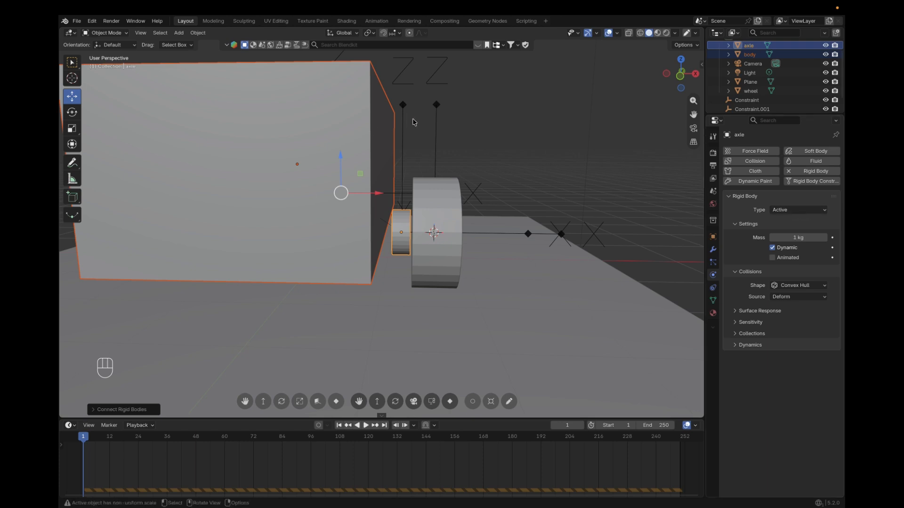
Show the scene in wireframe and move the new body-axle constraint about 0.45 m along X and 0.23 m down to the axle's inner side
{"action": "left_click", "coordinate": [640, 32]}
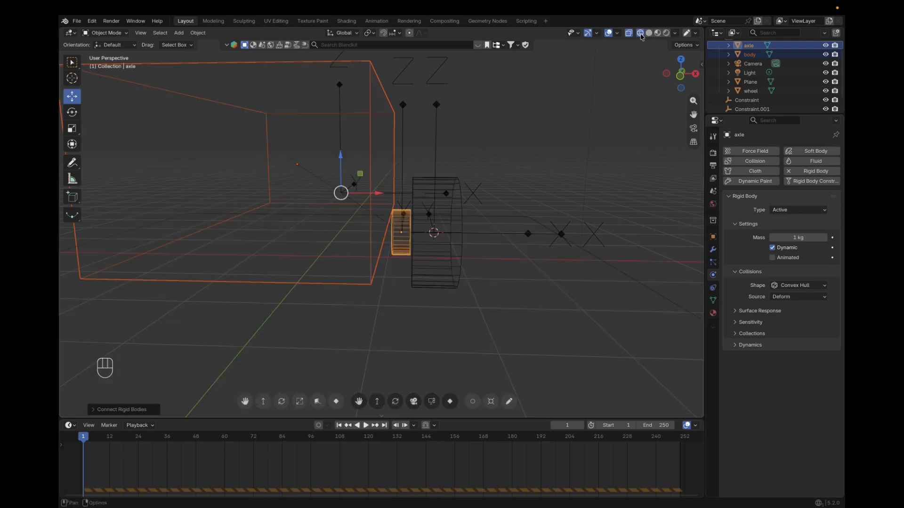
{"action": "left_click", "coordinate": [341, 145]}
{"action": "key", "text": "KP_1"}
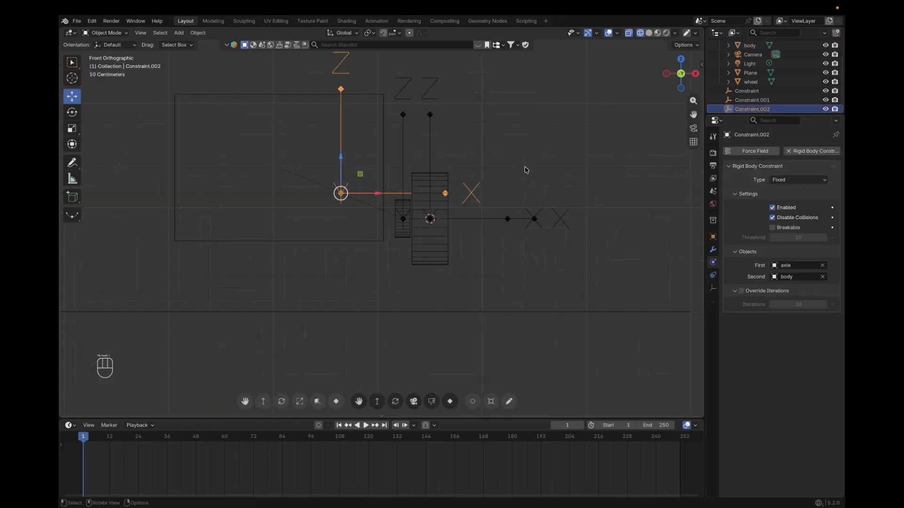
{"action": "key", "text": "g"}
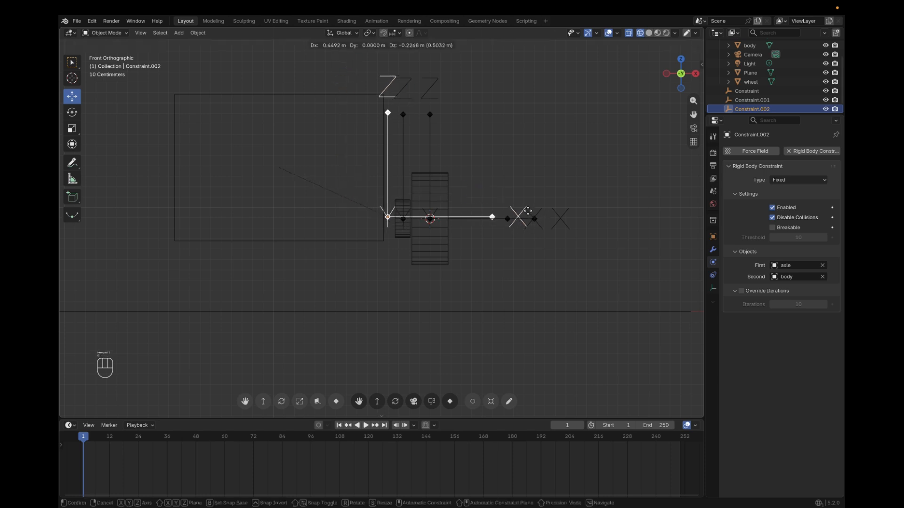
{"action": "left_click", "coordinate": [527, 214]}
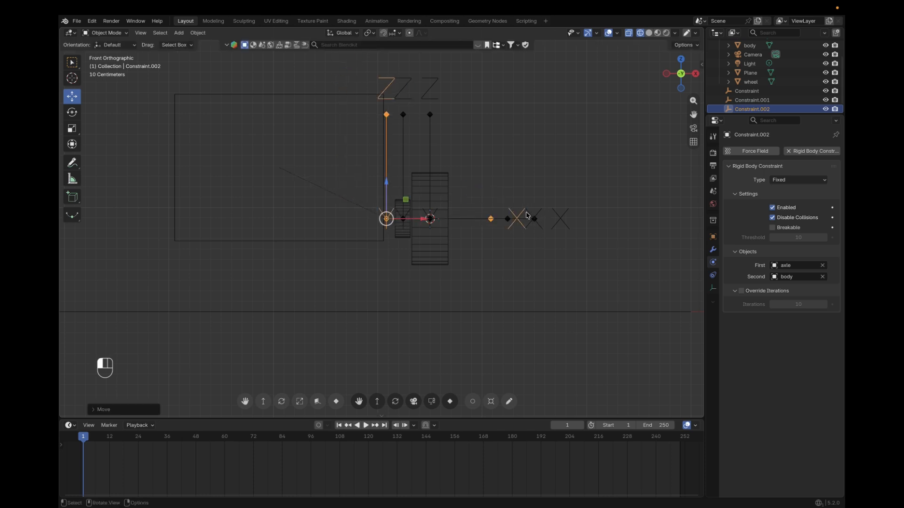
Set the body-axle constraint's type to Generic Spring
{"action": "middle_click_drag", "start_coordinate": [586, 109], "coordinate": [640, 155]}
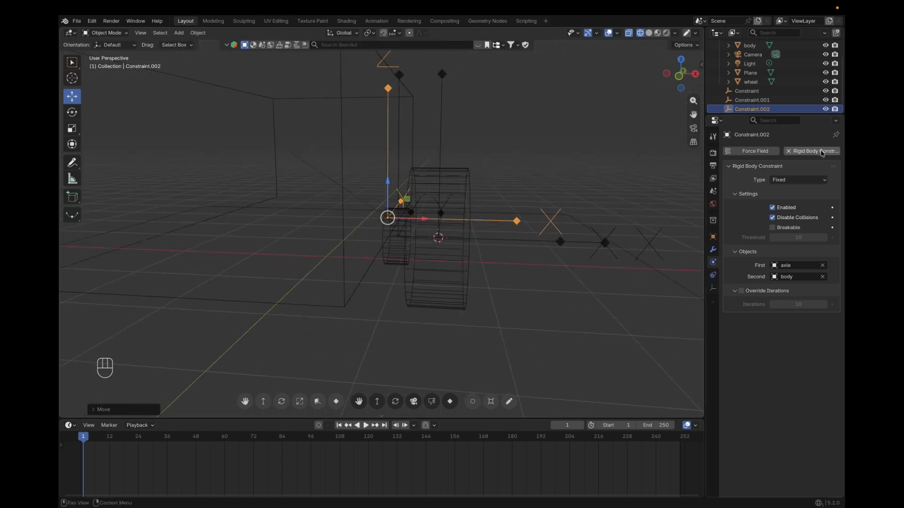
{"action": "left_click", "coordinate": [797, 183]}
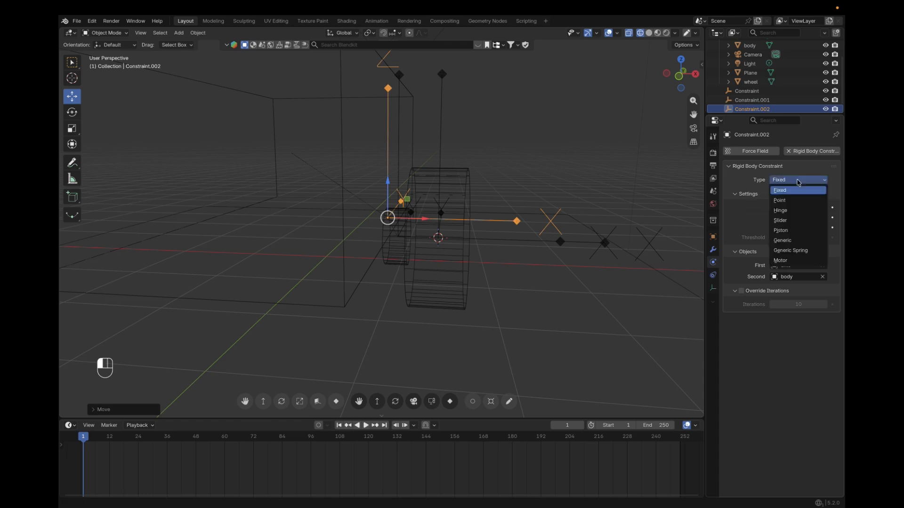
{"action": "left_click", "coordinate": [794, 254]}
Return to solid shading and move the Generic Spring constraint along negative Y, in line with the axle and wheel
{"action": "key", "text": "shift+z"}
{"action": "middle_click_drag", "start_coordinate": [560, 256], "coordinate": [514, 286]}
{"action": "key", "text": "KP_7"}
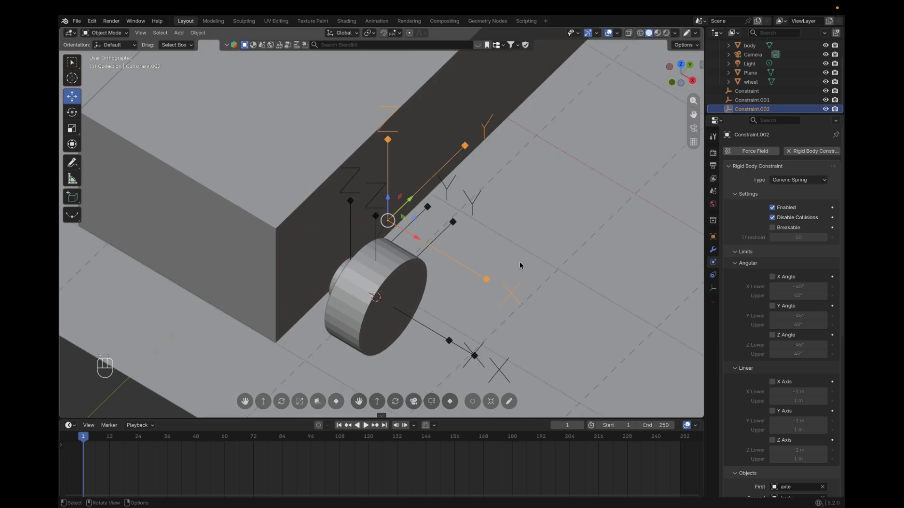
{"action": "left_click_drag", "start_coordinate": [387, 183], "coordinate": [384, 275]}
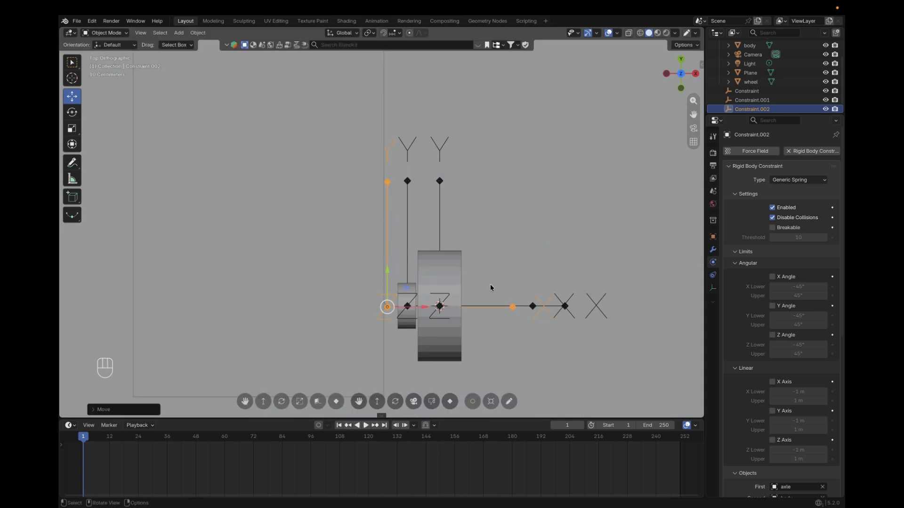
Play the simulation to test how the Generic Spring constraint holds the axle to the body
{"action": "middle_click_drag", "start_coordinate": [514, 290], "coordinate": [479, 231]}
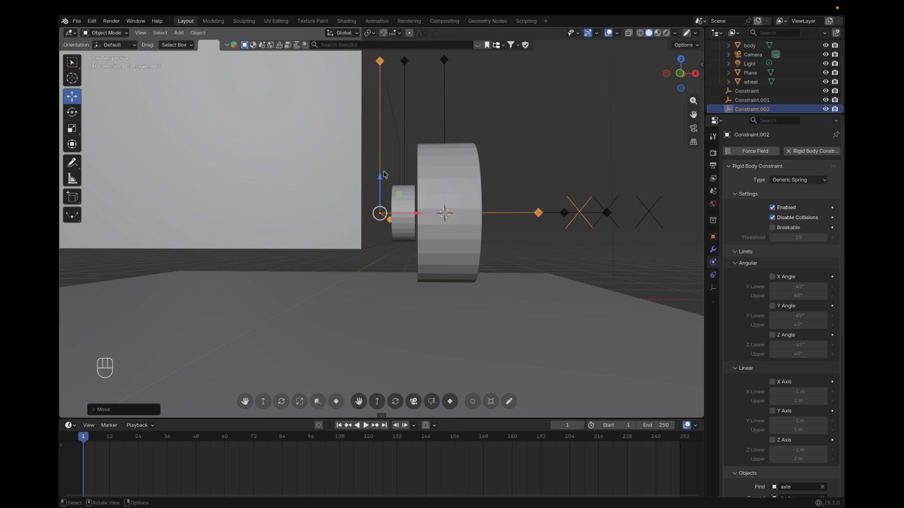
{"action": "mouse_move", "coordinate": [380, 207]}
{"action": "middle_mouse_down"}
{"action": "mouse_move", "coordinate": [362, 230]}
{"action": "mouse_move", "coordinate": [367, 217]}
{"action": "middle_mouse_up"}
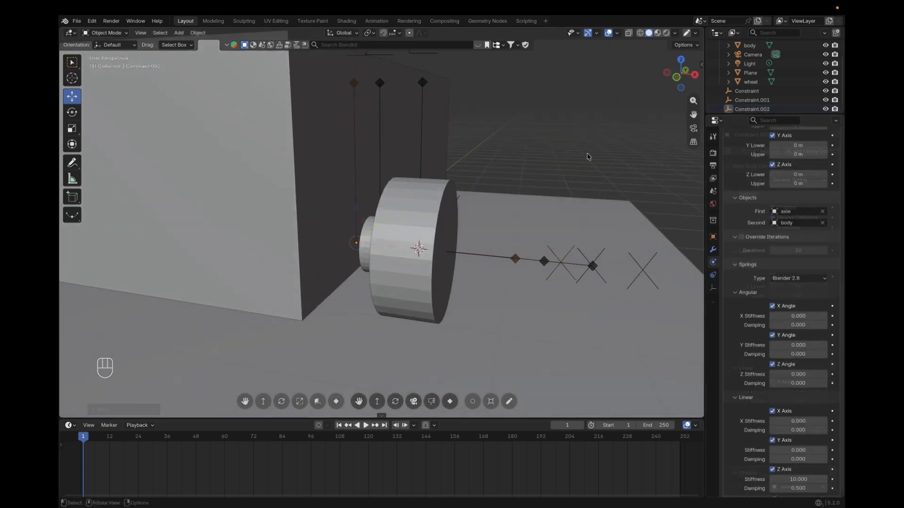
{"action": "key", "text": "space"}
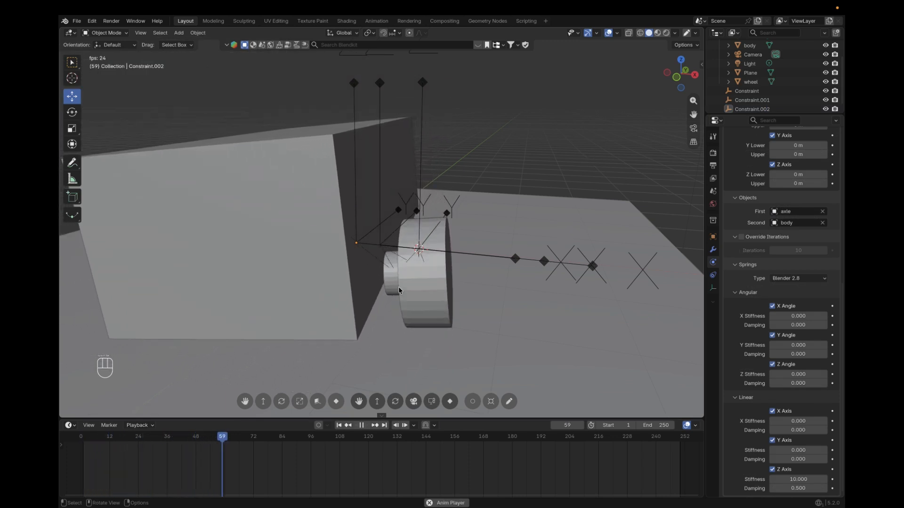
{"action": "key", "text": "Escape"}
{"action": "middle_click_drag", "start_coordinate": [502, 160], "coordinate": [536, 153]}
Disable the X Angle limit on the Generic Spring constraint and play the simulation to test it
{"action": "scroll", "coordinate": [808, 285], "scroll_direction": "up", "scroll_amount": 15}
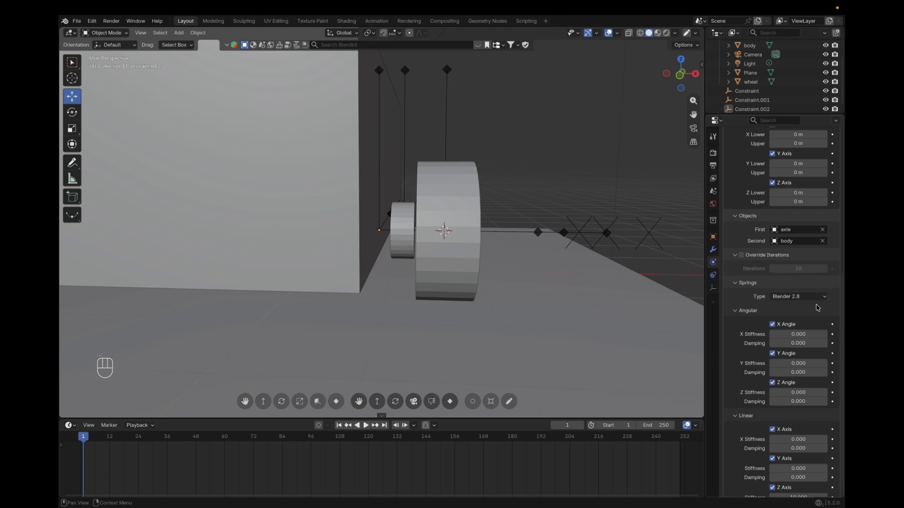
{"action": "left_click", "coordinate": [773, 278]}
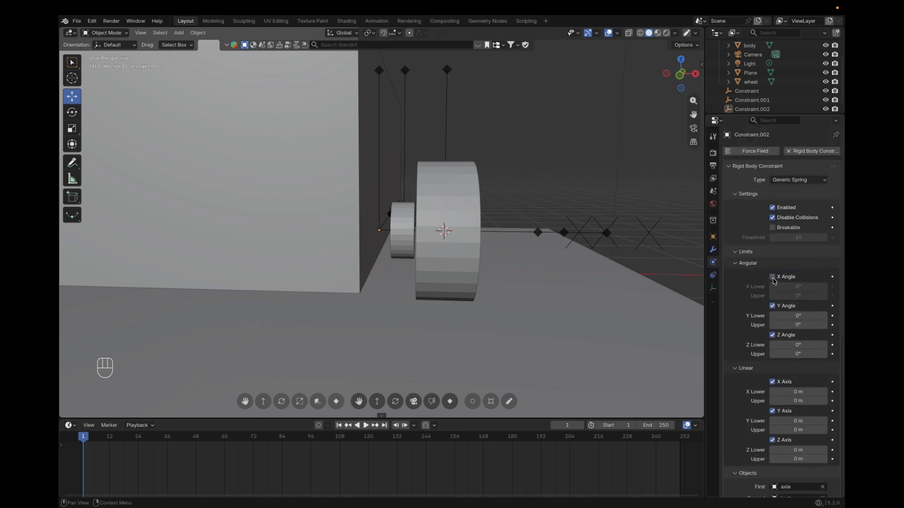
{"action": "key", "text": "space"}
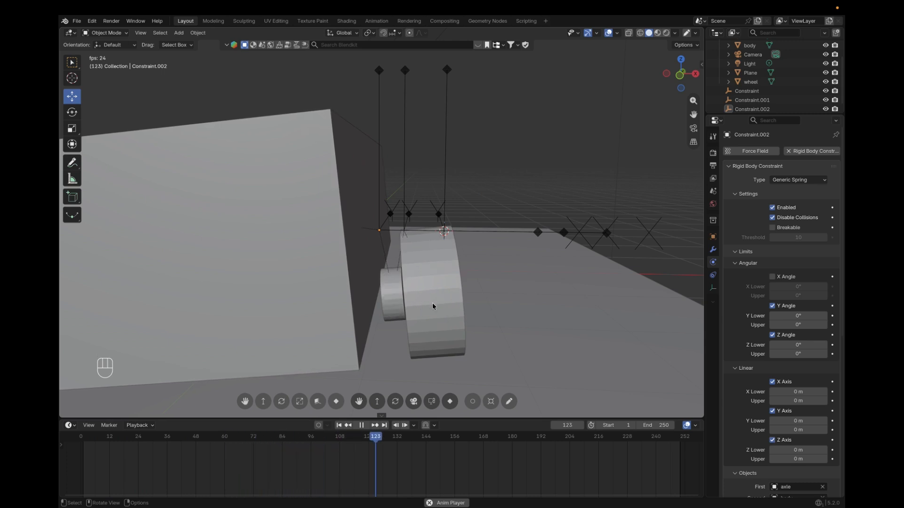
{"action": "key", "text": "Escape"}
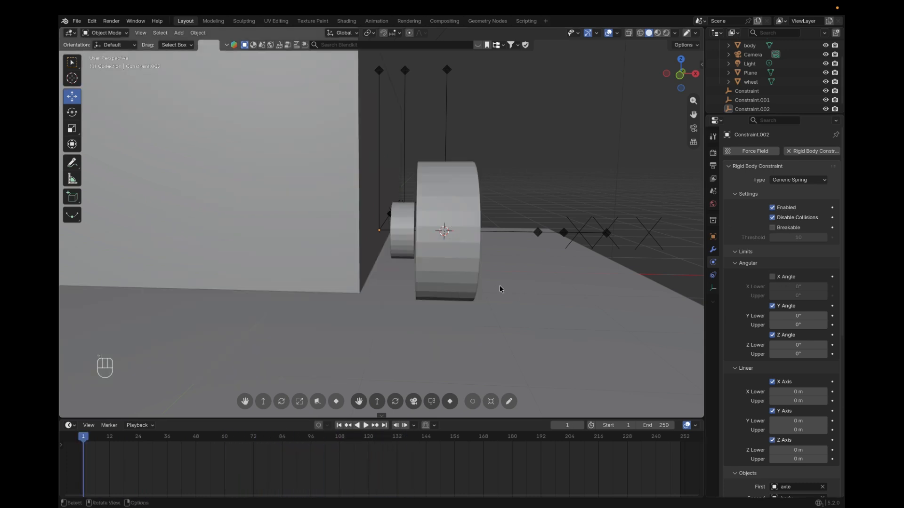
Re-enable the X Angle limit, disable the Y Angle limit and play the simulation to test it
{"action": "left_click", "coordinate": [772, 277]}
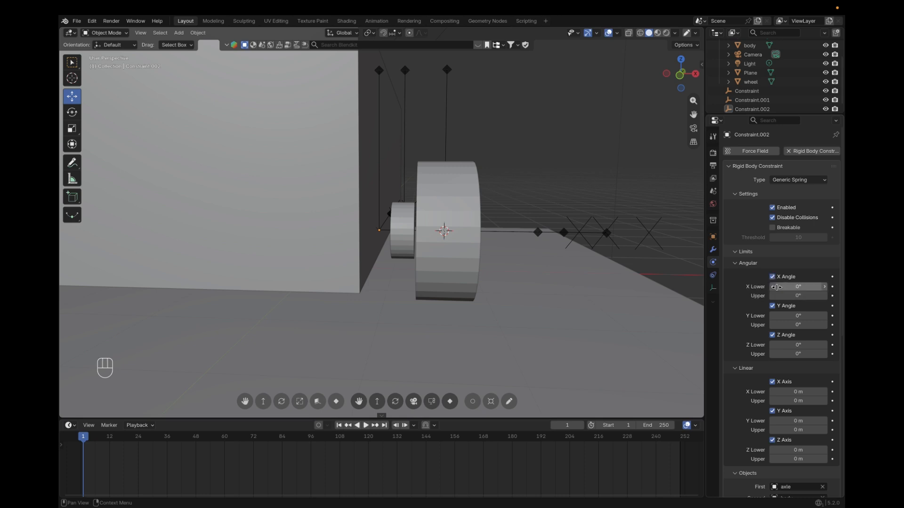
{"action": "left_click", "coordinate": [772, 306]}
{"action": "key", "text": "space"}
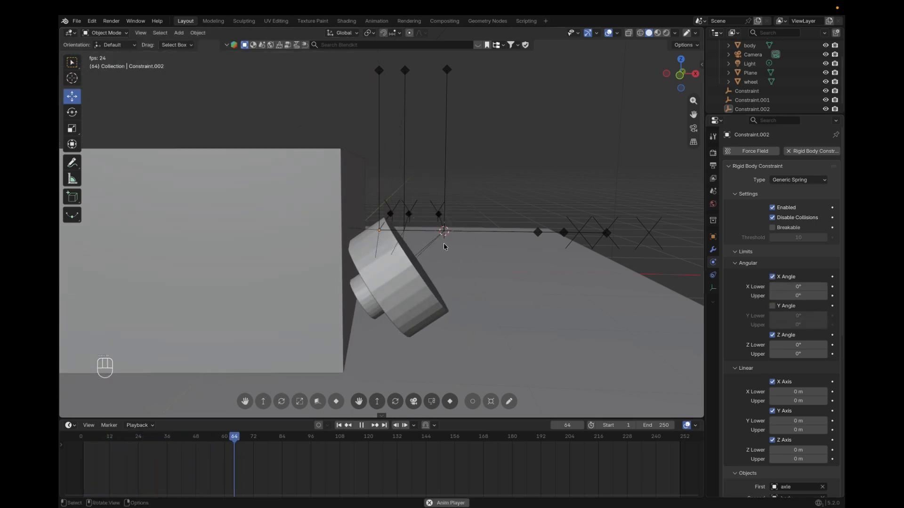
{"action": "middle_click_drag", "start_coordinate": [433, 255], "coordinate": [426, 239]}
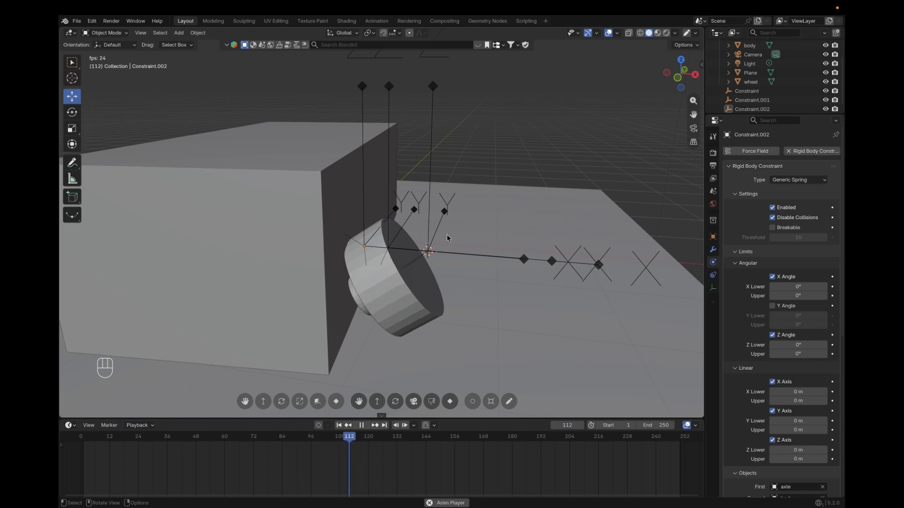
{"action": "key", "text": "Escape"}
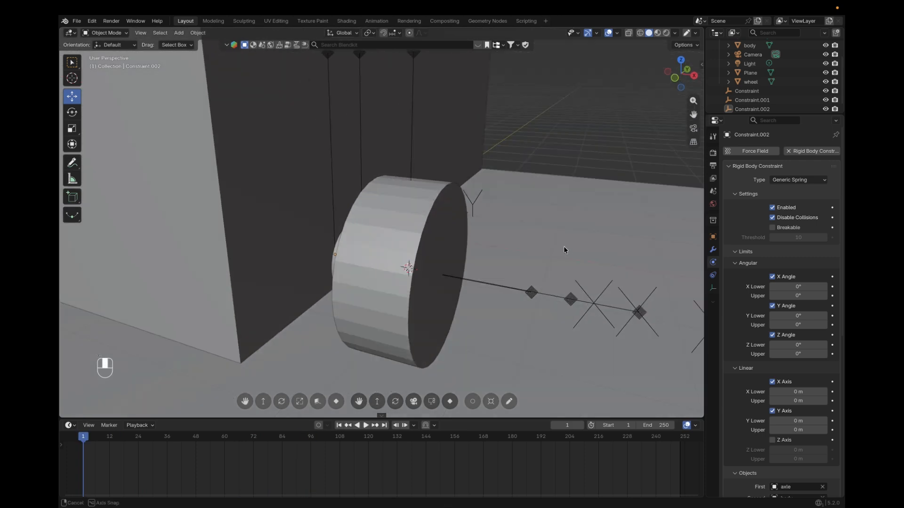
Re-enable the linear Z Axis limit on the Generic Spring constraint and play the simulation to test it
{"action": "scroll", "coordinate": [782, 330], "scroll_direction": "down", "scroll_amount": 6}
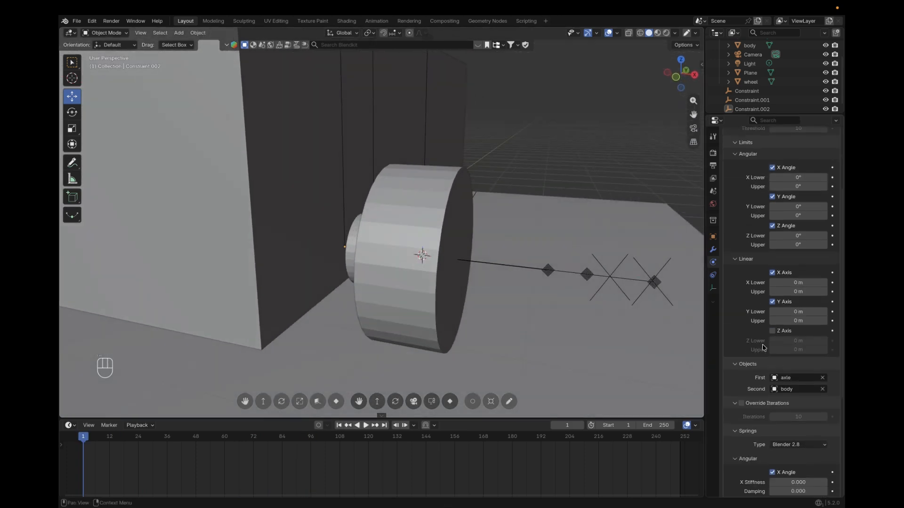
{"action": "left_click", "coordinate": [772, 330]}
{"action": "scroll", "coordinate": [775, 343], "scroll_direction": "down", "scroll_amount": 9}
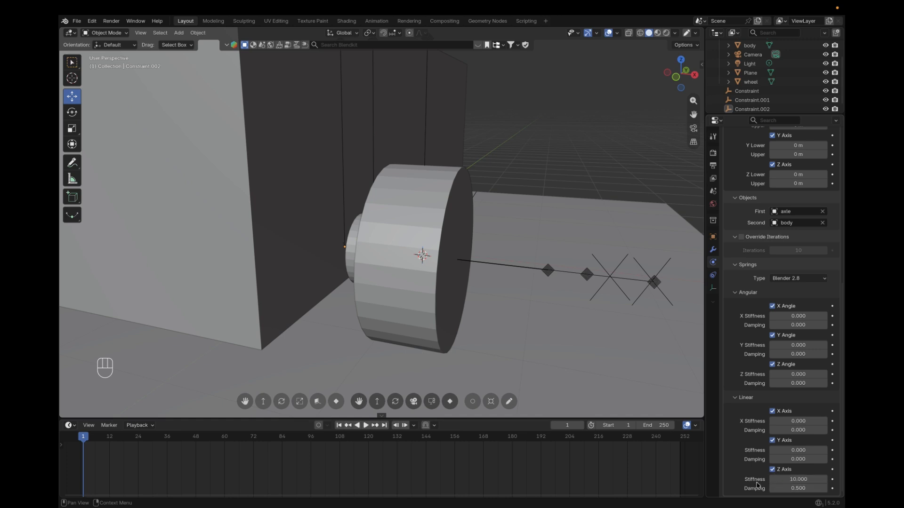
{"action": "key", "text": "space"}
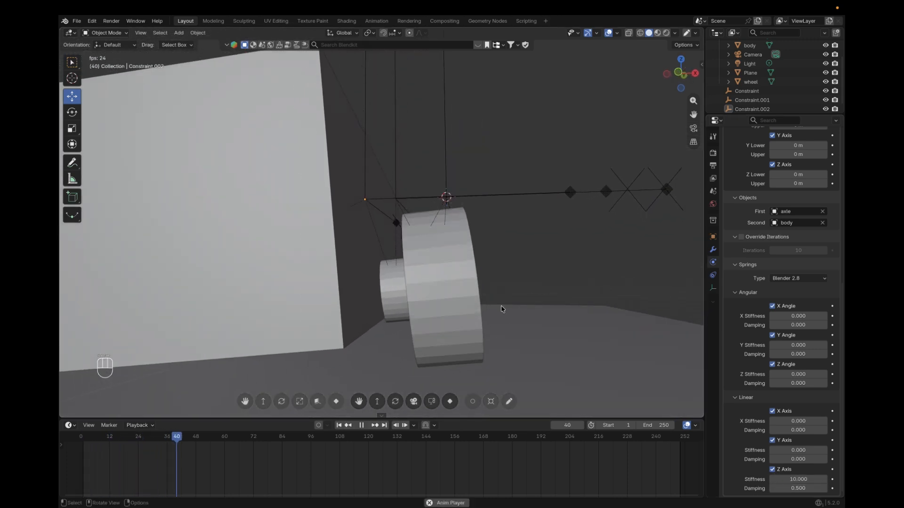
{"action": "key", "text": "space"}
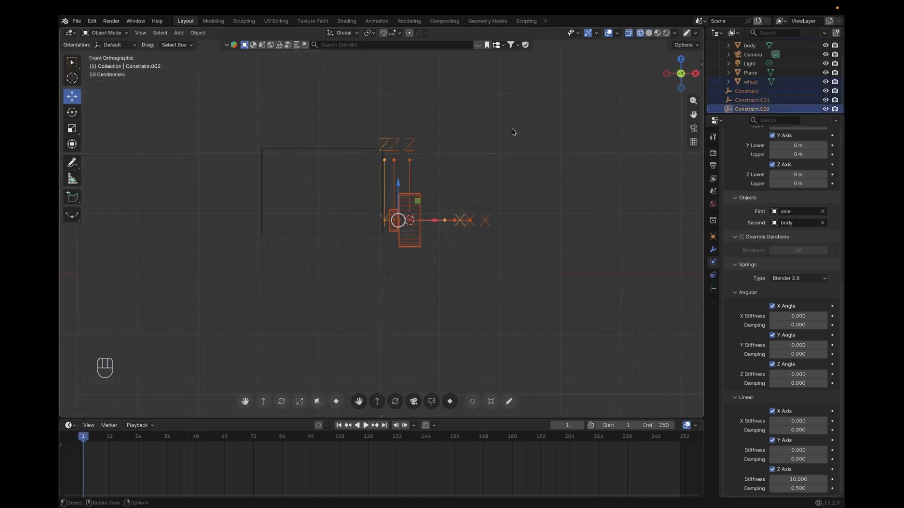
Hide the ground plane while viewing the wheel assemblies from above
{"action": "middle_click_drag", "start_coordinate": [512, 133], "coordinate": [509, 195]}
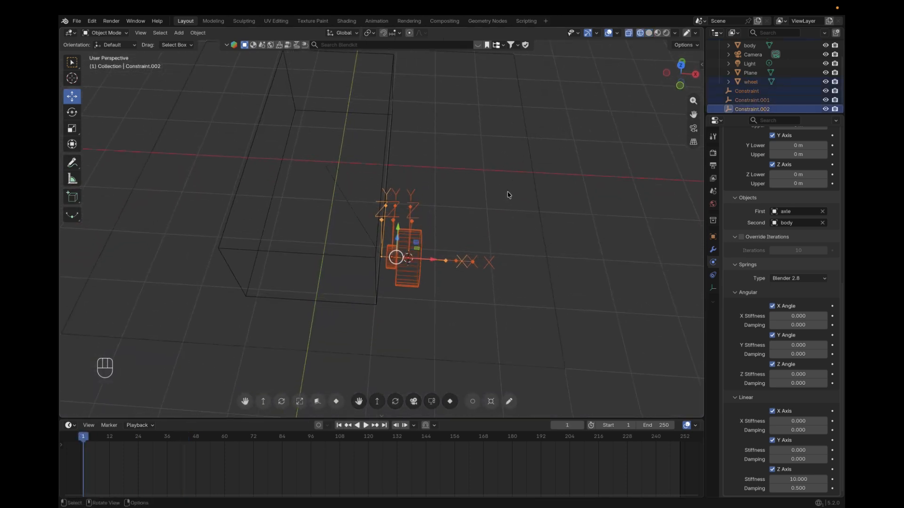
{"action": "key", "text": "KP_7"}
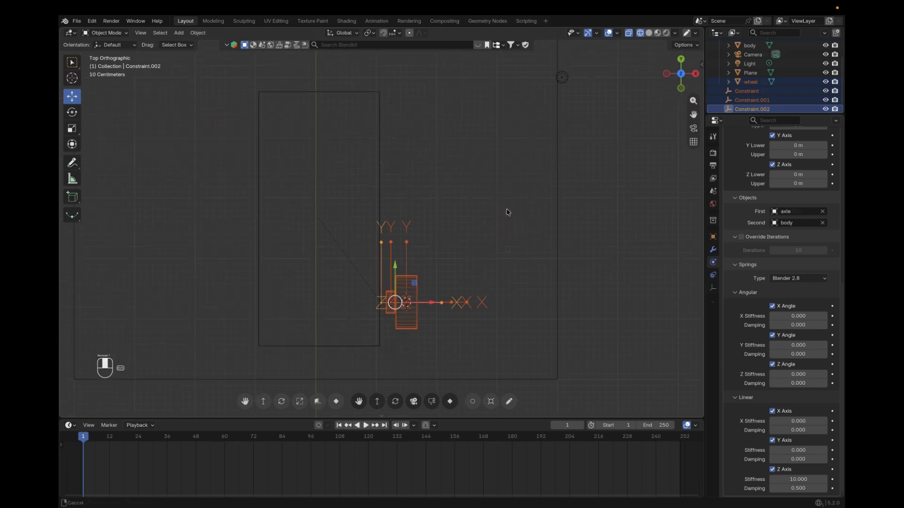
{"action": "left_click", "coordinate": [556, 215]}
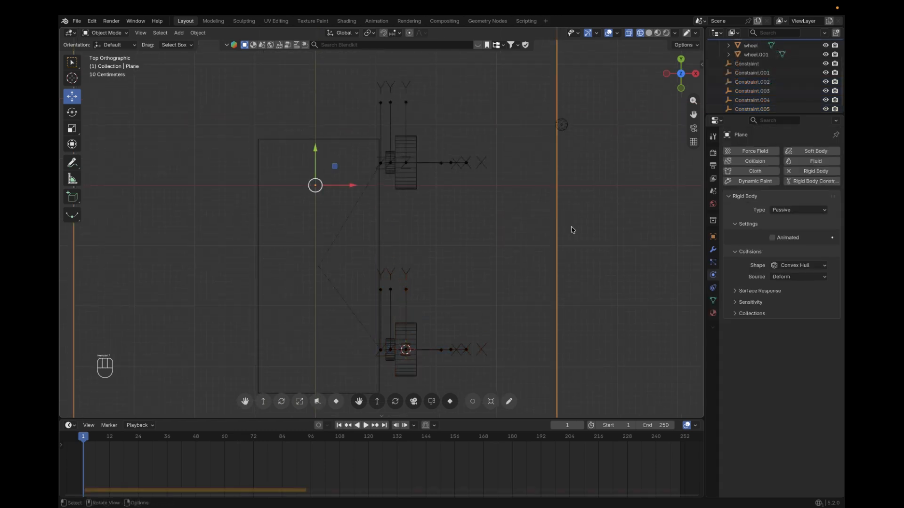
{"action": "key", "text": "h"}
Duplicate both wheel assemblies, including axles and constraints, about 2.7 m along negative X to the body's other side
{"action": "left_click_drag", "start_coordinate": [509, 379], "coordinate": [380, 87]}
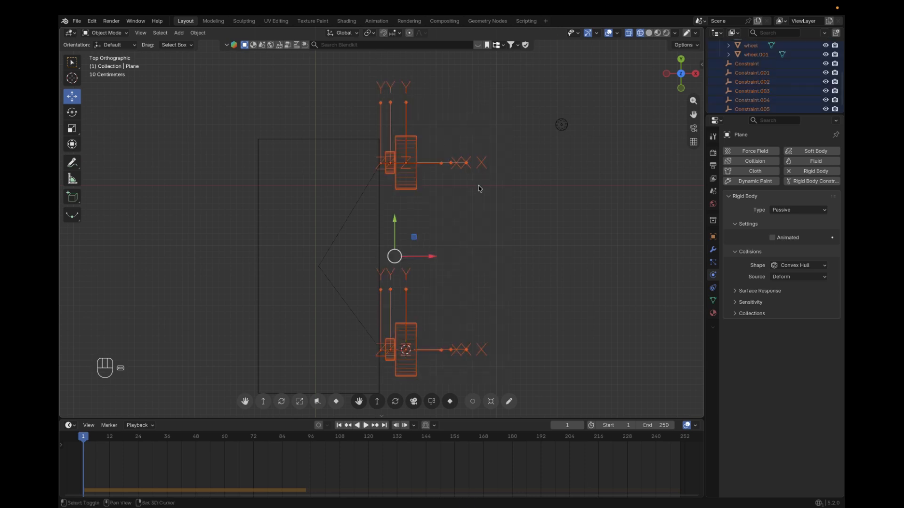
{"action": "key", "text": "shift+d"}
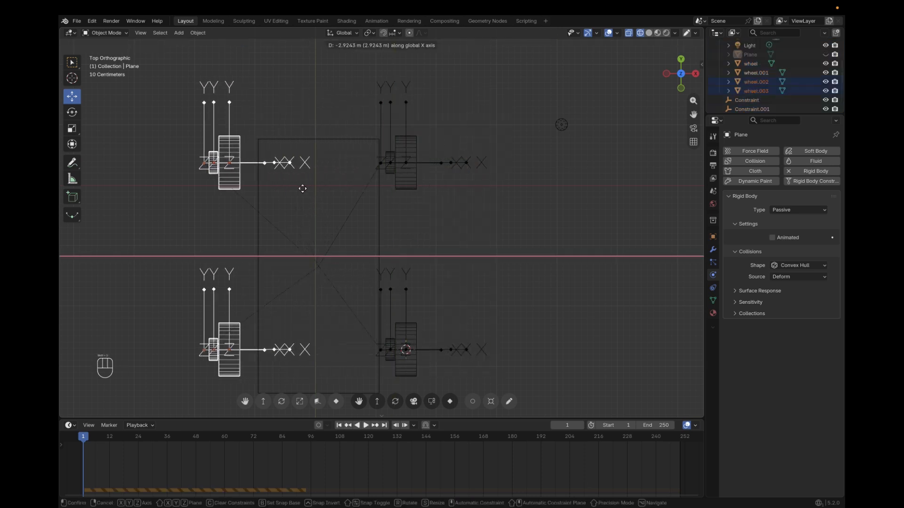
{"action": "left_click", "coordinate": [315, 192]}
Rotate the front duplicated wheel assembly 180° about Z and move it along X toward the body's side
{"action": "left_click_drag", "start_coordinate": [177, 135], "coordinate": [250, 196]}
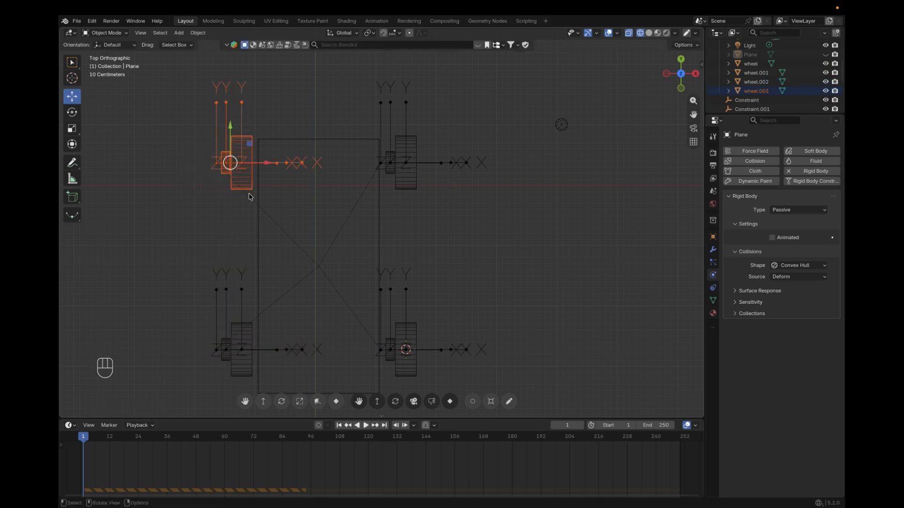
{"action": "key", "text": "r"}
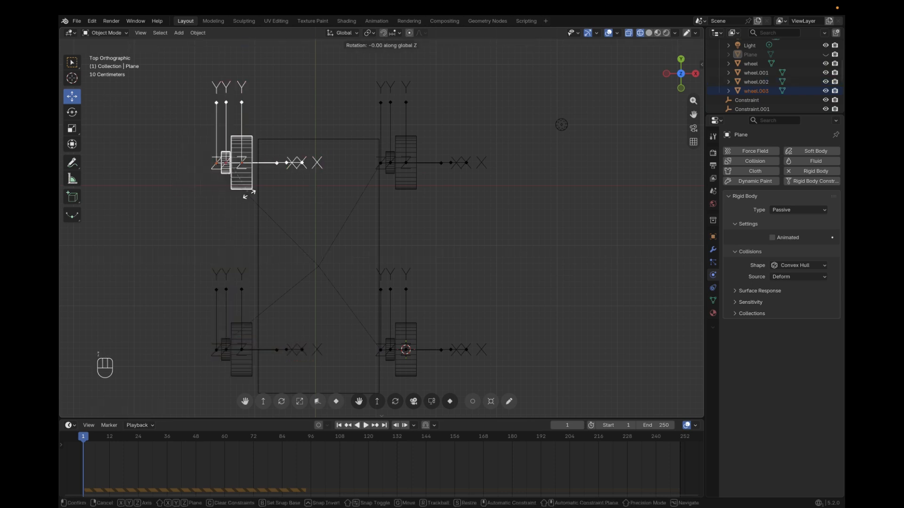
{"action": "type", "text": "180"}
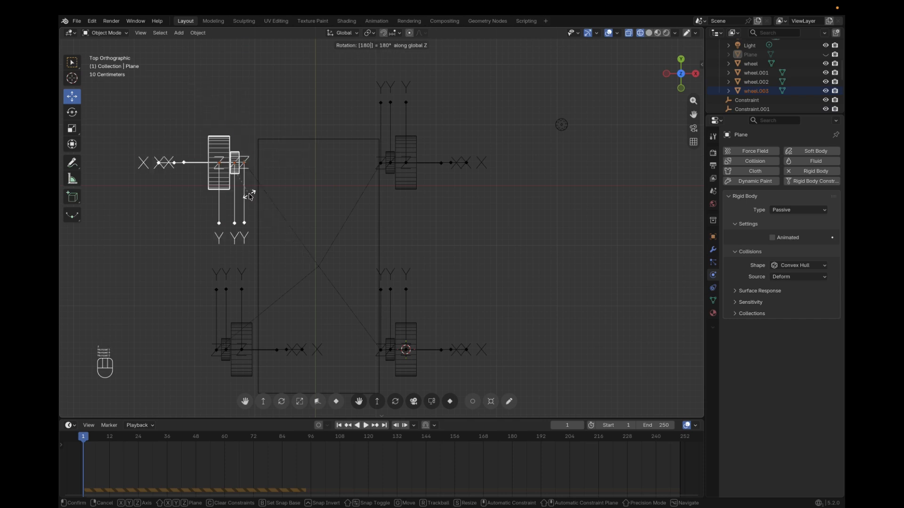
{"action": "key", "text": "Return"}
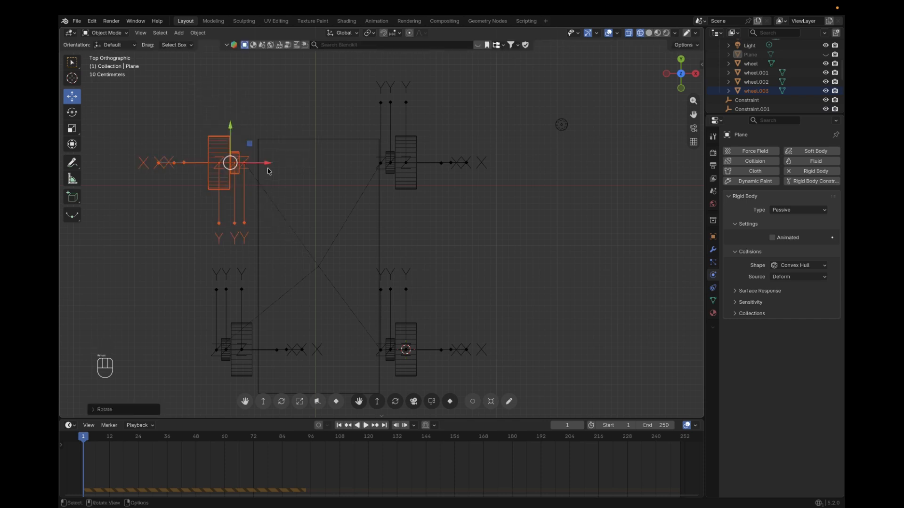
{"action": "left_click_drag", "start_coordinate": [267, 166], "coordinate": [278, 165]}
Rotate the rear duplicated wheel assembly 180° about Z, and line up both duplicated assemblies along X at the body's edge
{"action": "left_click_drag", "start_coordinate": [193, 295], "coordinate": [252, 390]}
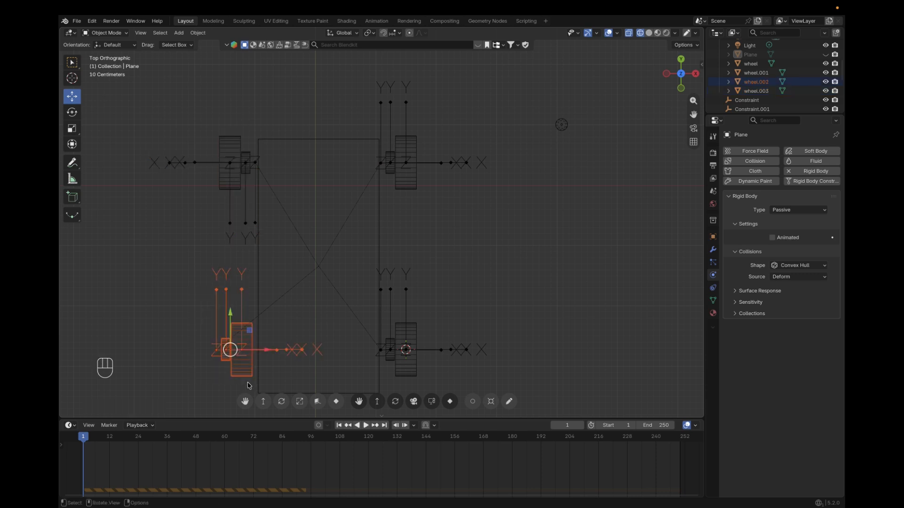
{"action": "type", "text": "r"}
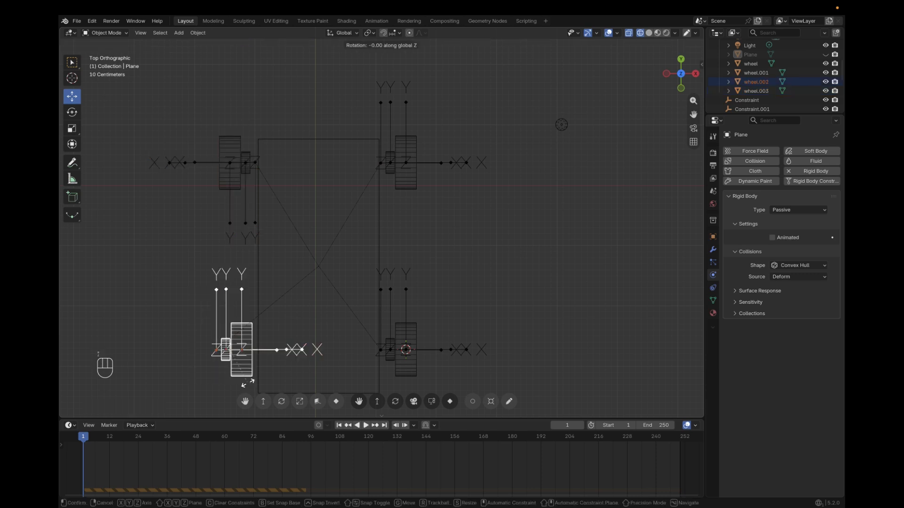
{"action": "type", "text": "180"}
{"action": "key", "text": "Return"}
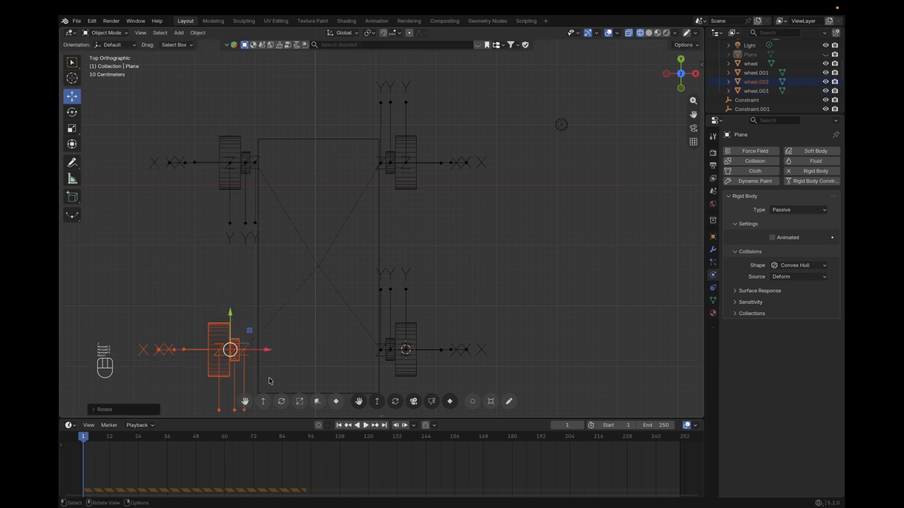
{"action": "left_click_drag", "start_coordinate": [268, 352], "coordinate": [284, 350]}
{"action": "left_click_drag", "start_coordinate": [207, 120], "coordinate": [256, 194]}
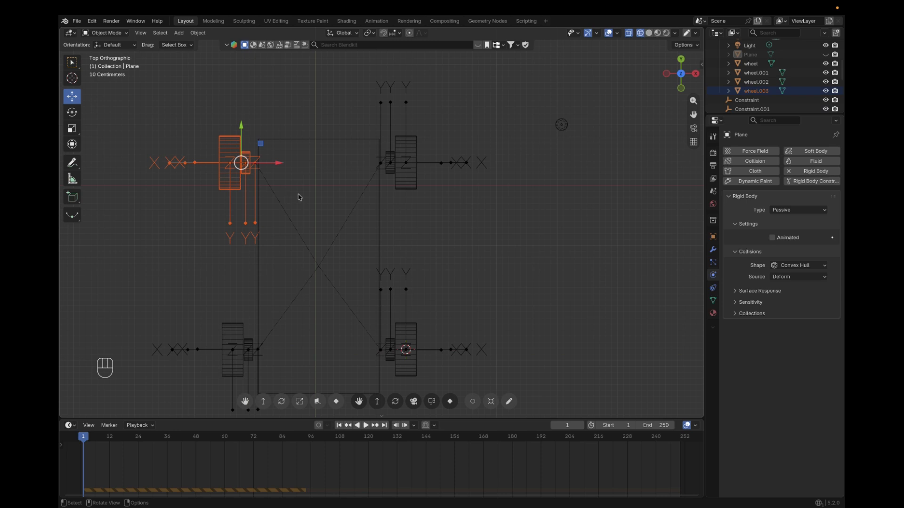
{"action": "left_click_drag", "start_coordinate": [280, 164], "coordinate": [283, 164]}
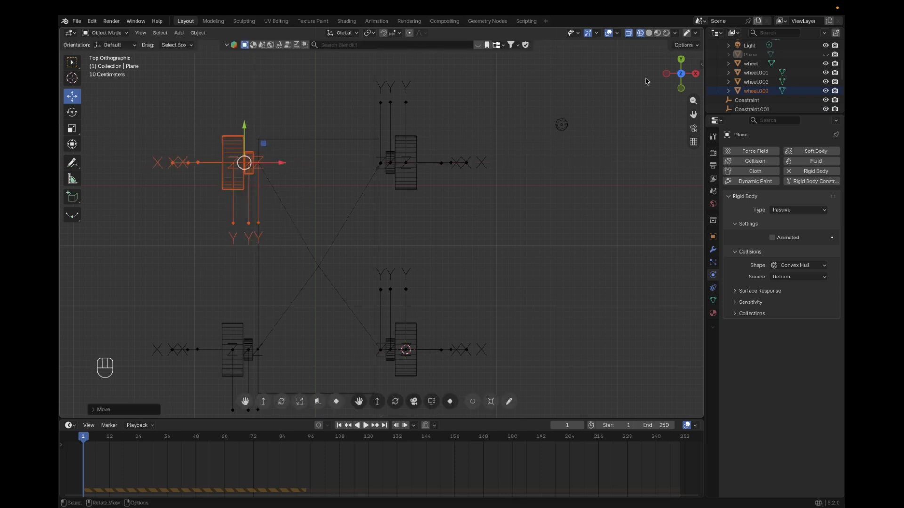
Switch the viewport to solid shading and unhide the ground plane
{"action": "left_click", "coordinate": [649, 33]}
{"action": "mouse_move", "coordinate": [604, 198]}
{"action": "middle_mouse_down"}
{"action": "mouse_move", "coordinate": [602, 226]}
{"action": "mouse_move", "coordinate": [603, 170]}
{"action": "mouse_move", "coordinate": [597, 186]}
{"action": "middle_mouse_up"}
{"action": "left_click", "coordinate": [585, 212]}
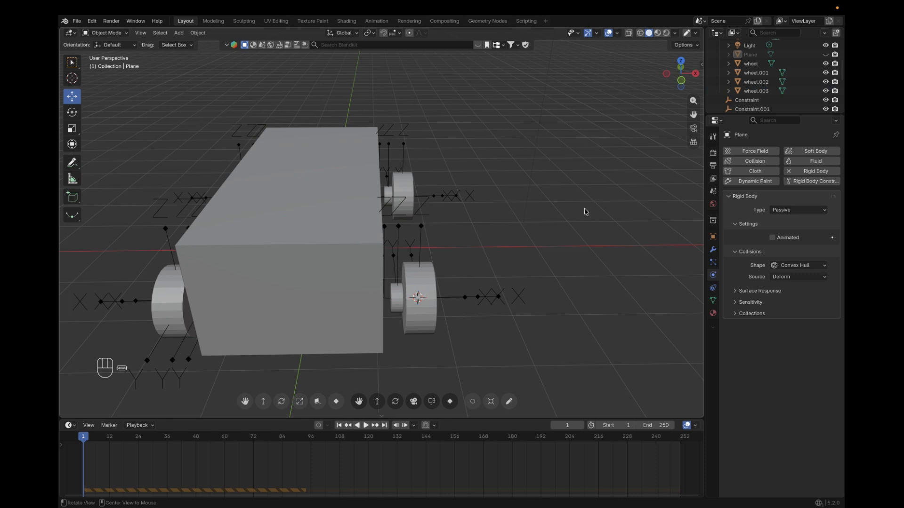
{"action": "key", "text": "alt+h"}
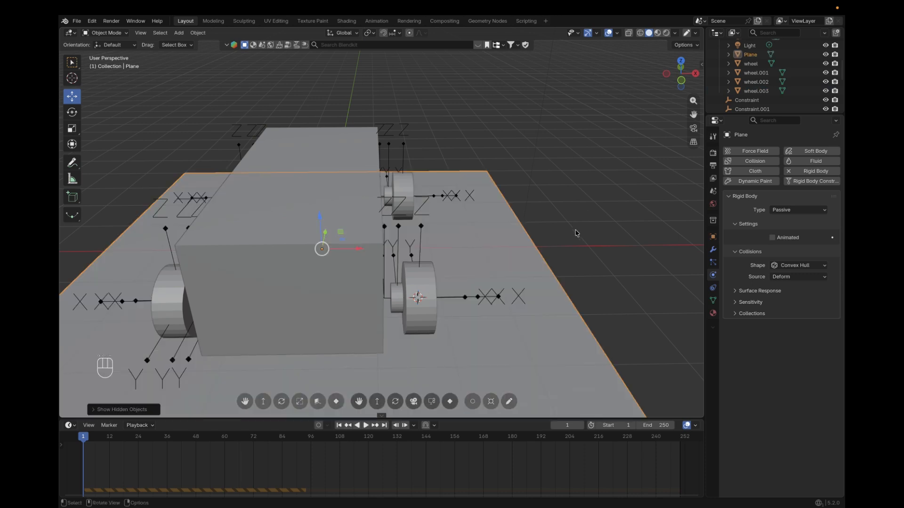
Play the simulation and check how the vehicle moves with all four wheels attached
{"action": "key", "text": "space"}
{"action": "middle_click_drag", "start_coordinate": [559, 250], "coordinate": [521, 259]}
{"action": "scroll", "coordinate": [522, 259], "scroll_direction": "down", "scroll_amount": 4}
{"action": "middle_click_drag", "start_coordinate": [460, 240], "coordinate": [441, 270]}
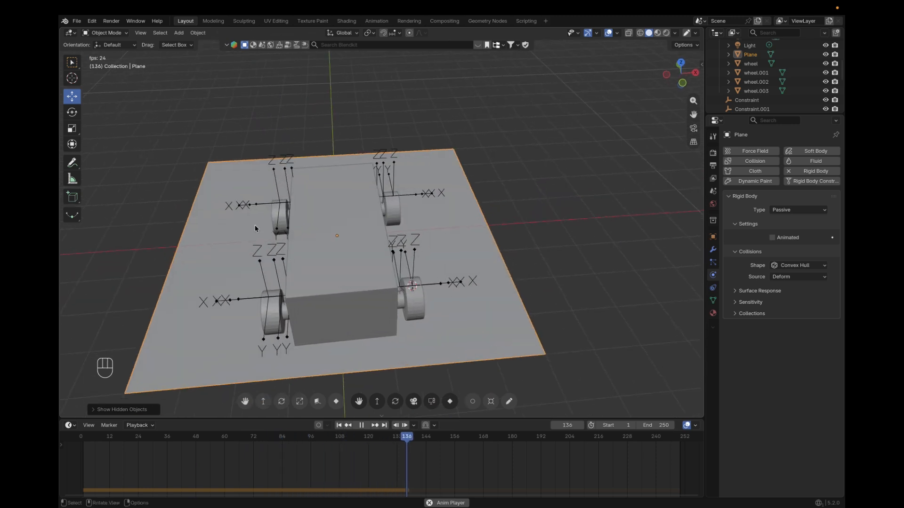
{"action": "middle_click_drag", "start_coordinate": [258, 317], "coordinate": [312, 304]}
{"action": "key", "text": "Escape"}
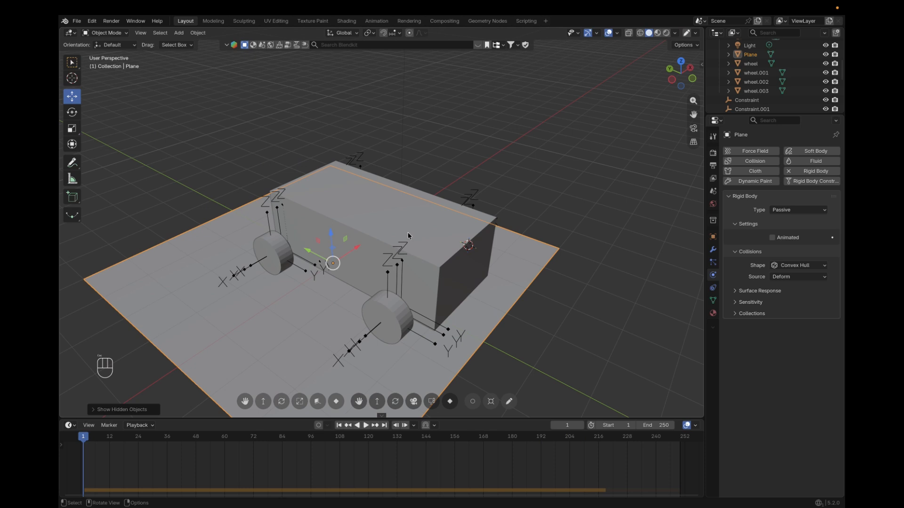
Inspect the rear-left axle, wheel and motor constraint to see which objects the motor links
{"action": "scroll", "coordinate": [398, 242], "scroll_direction": "down", "scroll_amount": 5}
{"action": "scroll", "coordinate": [380, 260], "scroll_direction": "up", "scroll_amount": 8}
{"action": "middle_click_drag", "start_coordinate": [376, 262], "coordinate": [288, 223], "text": "shift"}
{"action": "left_click", "coordinate": [276, 196]}
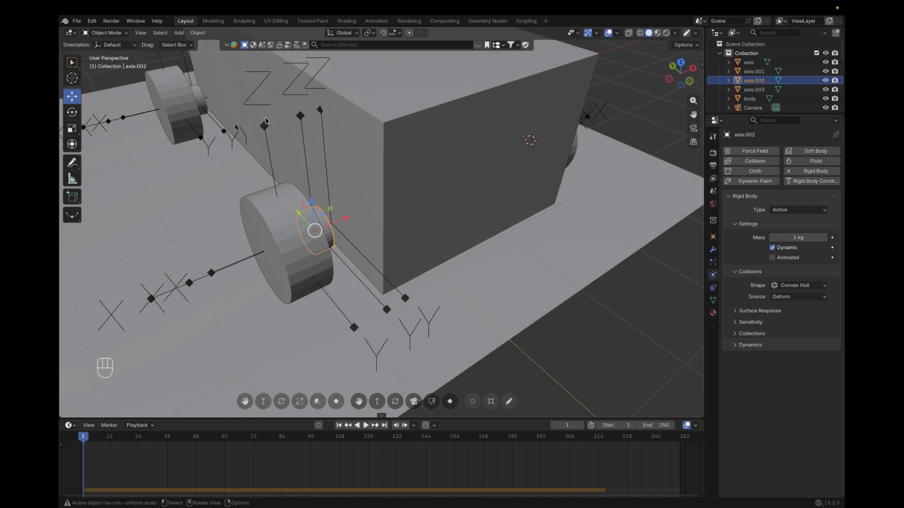
{"action": "left_click", "coordinate": [284, 241]}
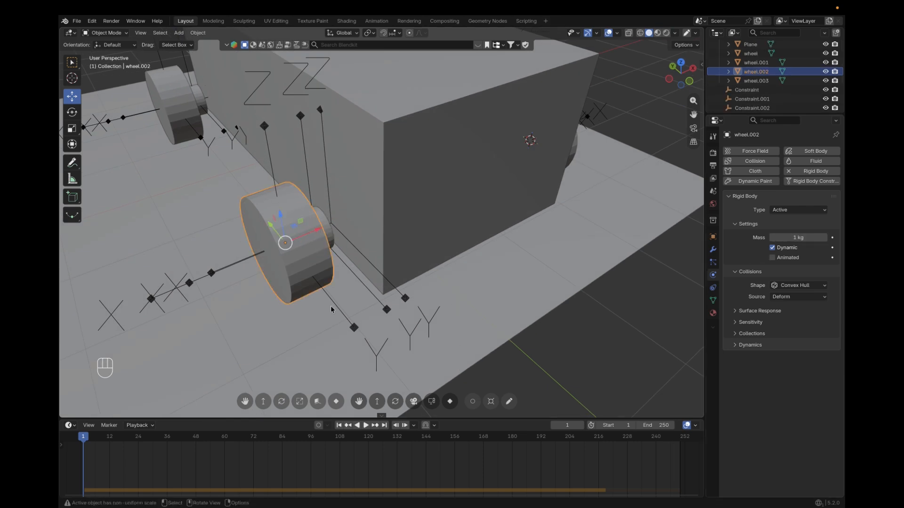
{"action": "left_click", "coordinate": [109, 315]}
{"action": "mouse_move", "coordinate": [339, 281]}
{"action": "middle_mouse_down"}
{"action": "mouse_move", "coordinate": [323, 262]}
{"action": "mouse_move", "coordinate": [323, 280]}
{"action": "middle_mouse_up"}
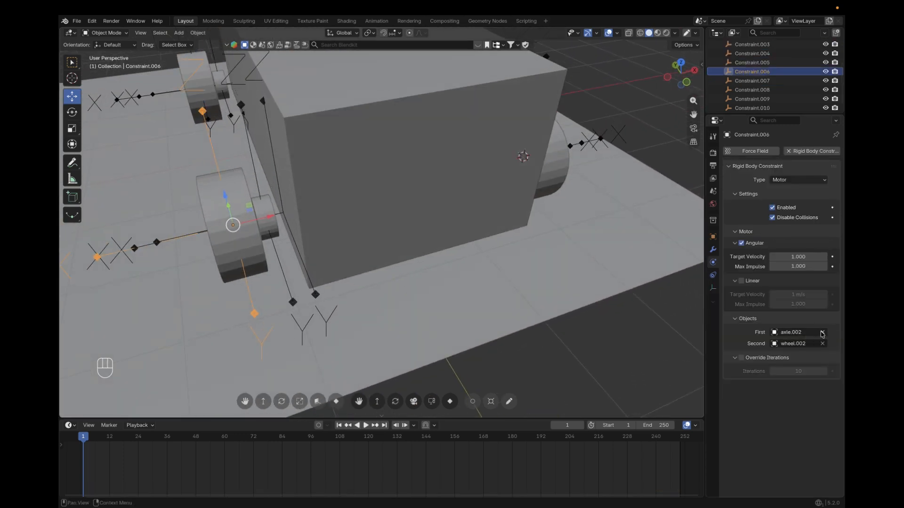
Rename the rear-left wheel wheel.L.B and its axle axle.L.B
{"action": "left_click", "coordinate": [236, 249]}
{"action": "scroll", "coordinate": [761, 70], "scroll_direction": "up", "scroll_amount": 4}
{"action": "double_click", "coordinate": [761, 71]}
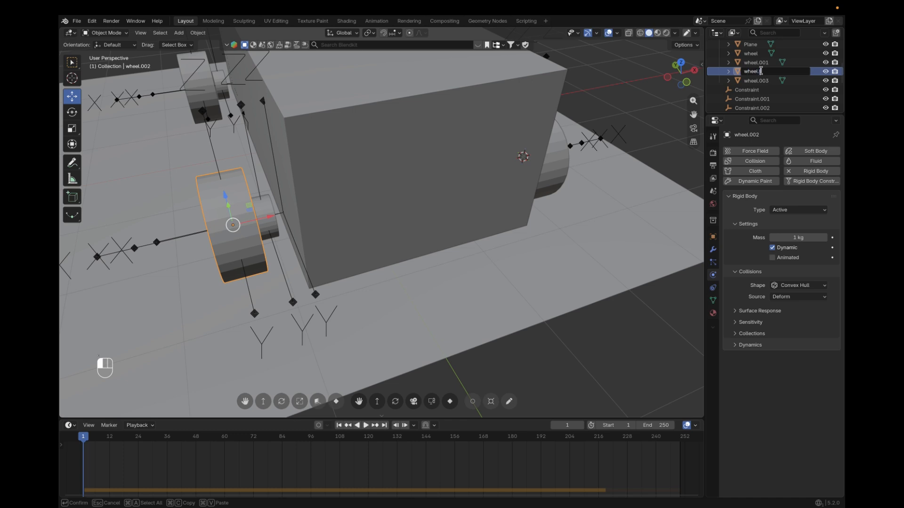
Swap the rear-left motor constraint's objects, with wheel.L.B as First and axle.L.B as Second
{"action": "middle_click_drag", "start_coordinate": [404, 265], "coordinate": [411, 241]}
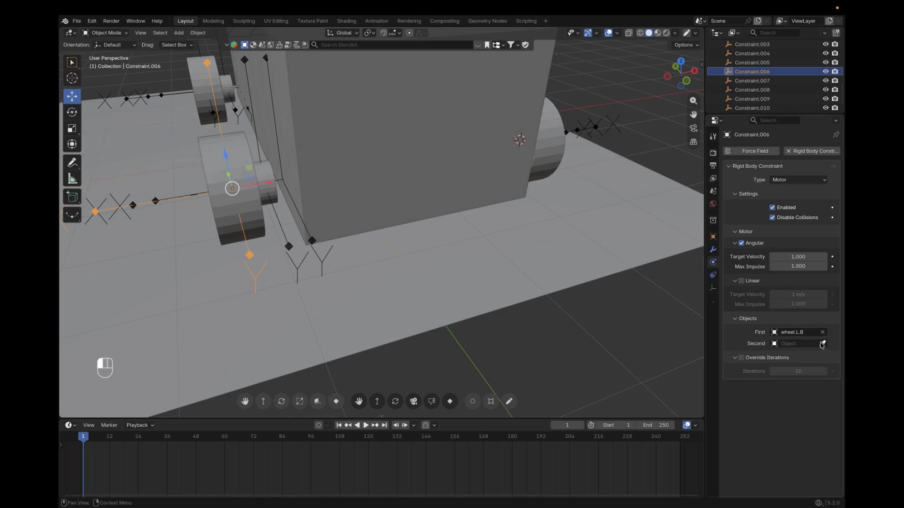
{"action": "scroll", "coordinate": [249, 142], "scroll_direction": "up", "scroll_amount": 8}
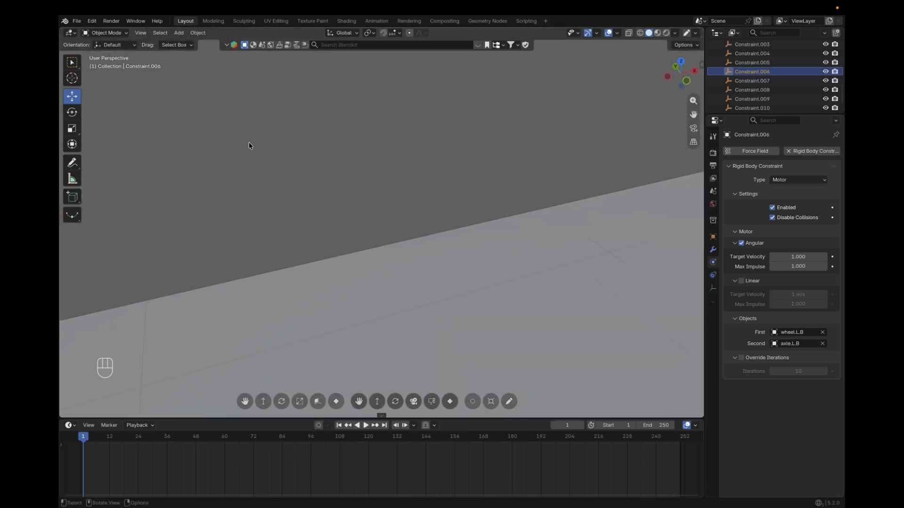
{"action": "scroll", "coordinate": [249, 142], "scroll_direction": "down", "scroll_amount": 10}
{"action": "middle_click_drag", "start_coordinate": [250, 158], "coordinate": [327, 235]}
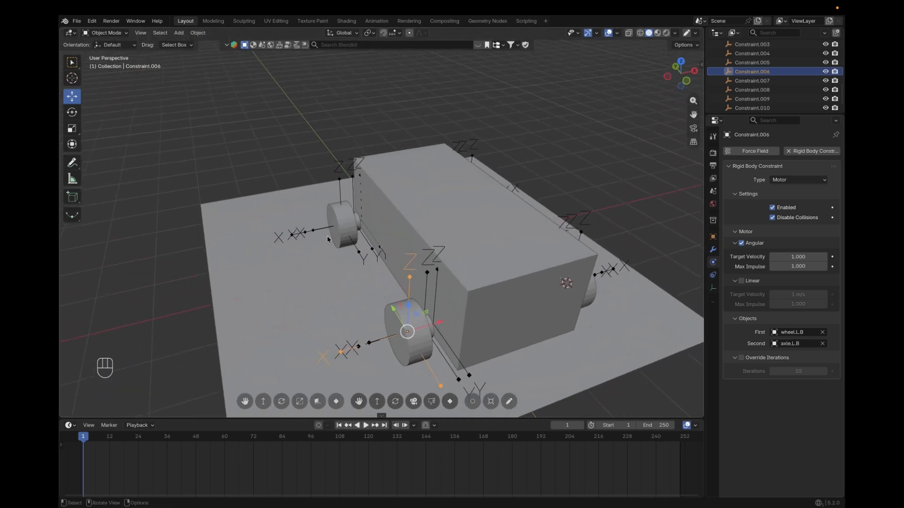
Rename the front-left wheel wheel.L.F and its axle axle.L.F, and assign them as the motor constraint's First and Second objects
{"action": "scroll", "coordinate": [304, 234], "scroll_direction": "up", "scroll_amount": 8}
{"action": "left_click", "coordinate": [234, 231]}
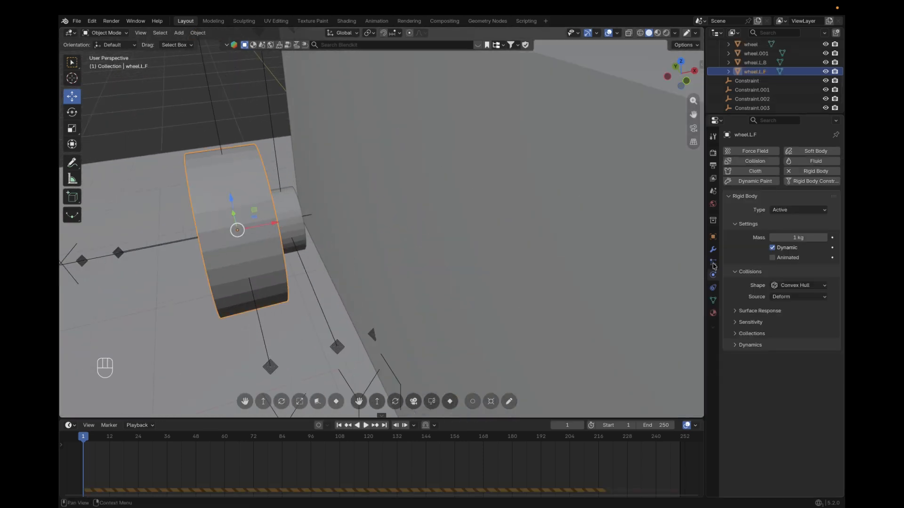
{"action": "scroll", "coordinate": [153, 235], "scroll_direction": "up", "scroll_amount": 3}
{"action": "scroll", "coordinate": [136, 245], "scroll_direction": "down", "scroll_amount": 7}
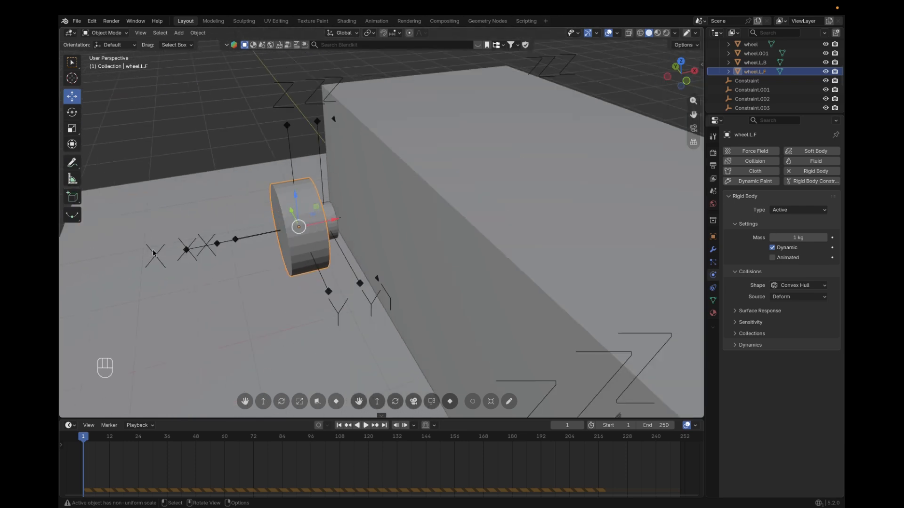
{"action": "left_click", "coordinate": [154, 254]}
{"action": "left_click", "coordinate": [156, 258]}
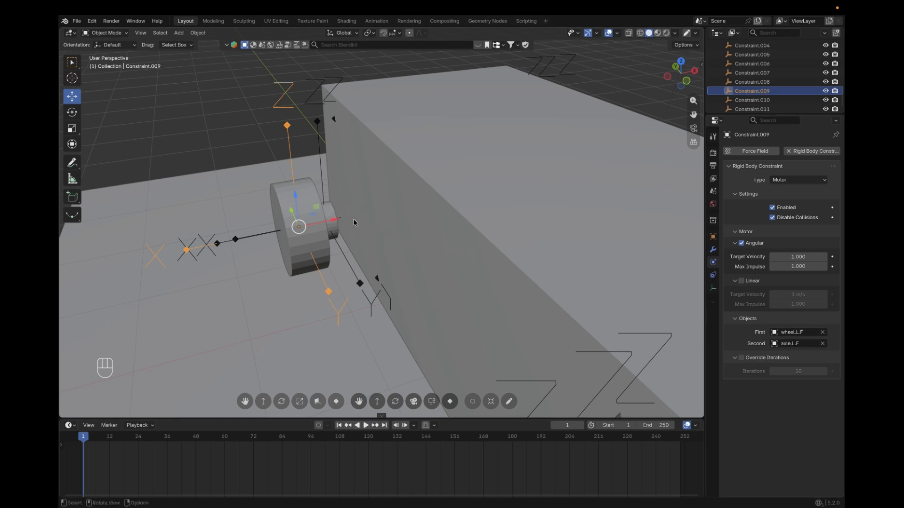
Play the simulation to check the vehicle's motion with the left motors' objects swapped
{"action": "scroll", "coordinate": [357, 224], "scroll_direction": "down", "scroll_amount": 6}
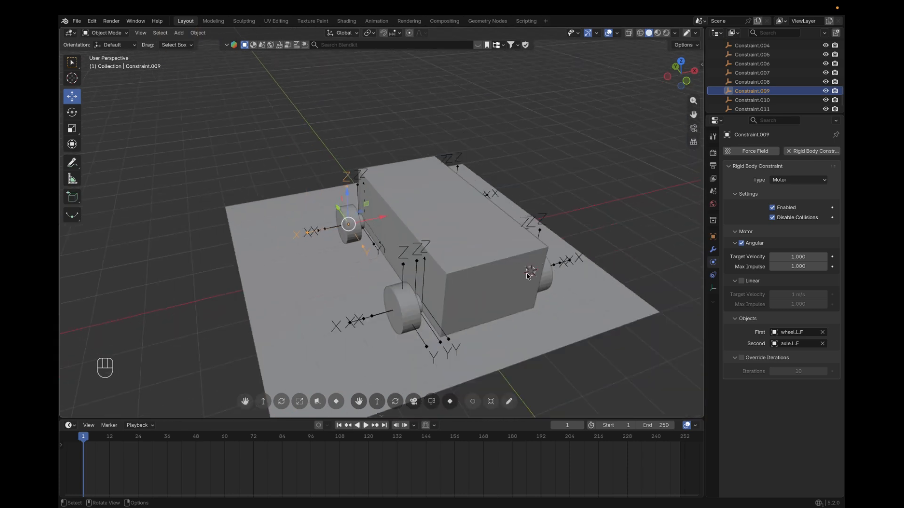
{"action": "key", "text": "space"}
{"action": "middle_click_drag", "start_coordinate": [582, 208], "coordinate": [520, 262]}
{"action": "left_click", "coordinate": [546, 292]}
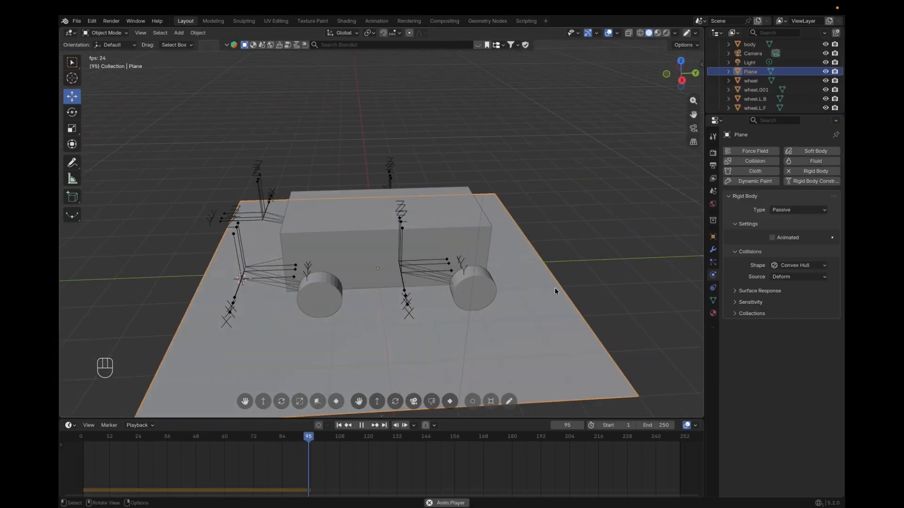
{"action": "key", "text": "Escape"}
Scale the ground plane up along the Y axis to form a long track under the vehicle
{"action": "left_click", "coordinate": [541, 288]}
{"action": "scroll", "coordinate": [549, 286], "scroll_direction": "up", "scroll_amount": 6}
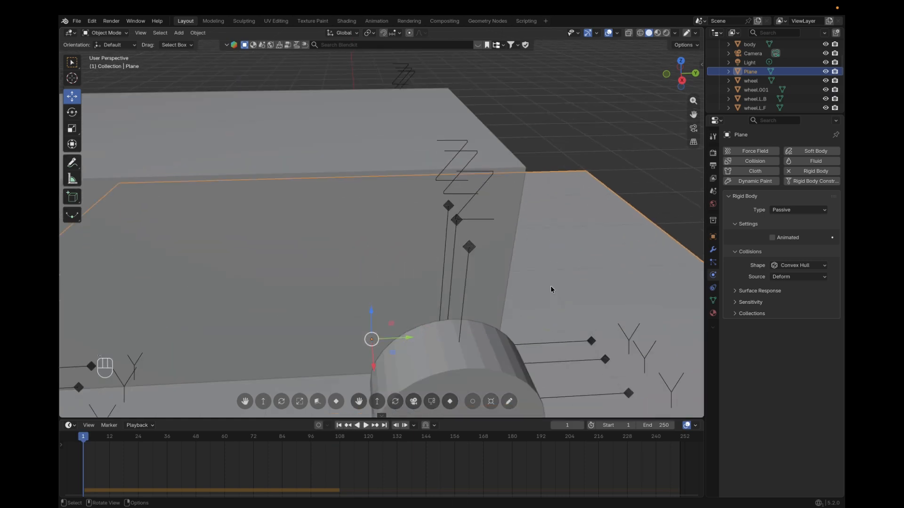
{"action": "scroll", "coordinate": [550, 286], "scroll_direction": "down", "scroll_amount": 10}
{"action": "middle_click_drag", "start_coordinate": [546, 291], "coordinate": [421, 284], "text": "shift"}
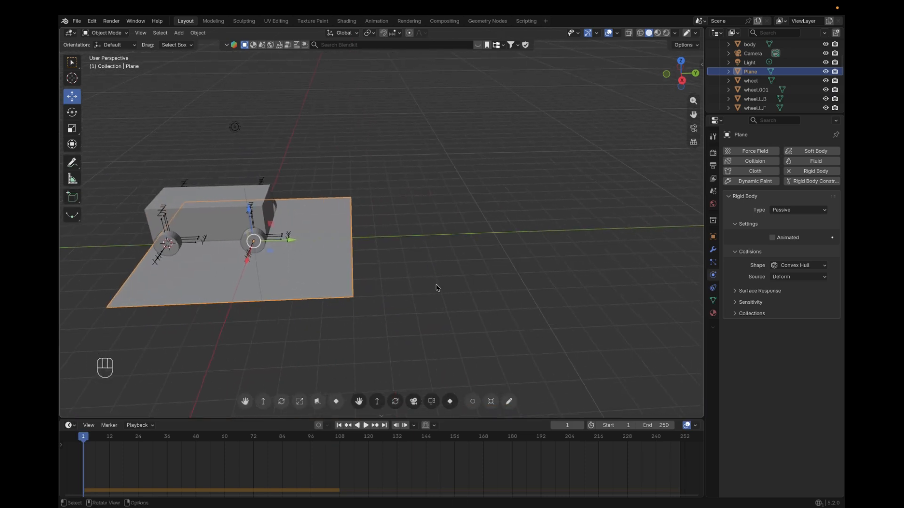
{"action": "key", "text": "s"}
{"action": "key", "text": "y"}
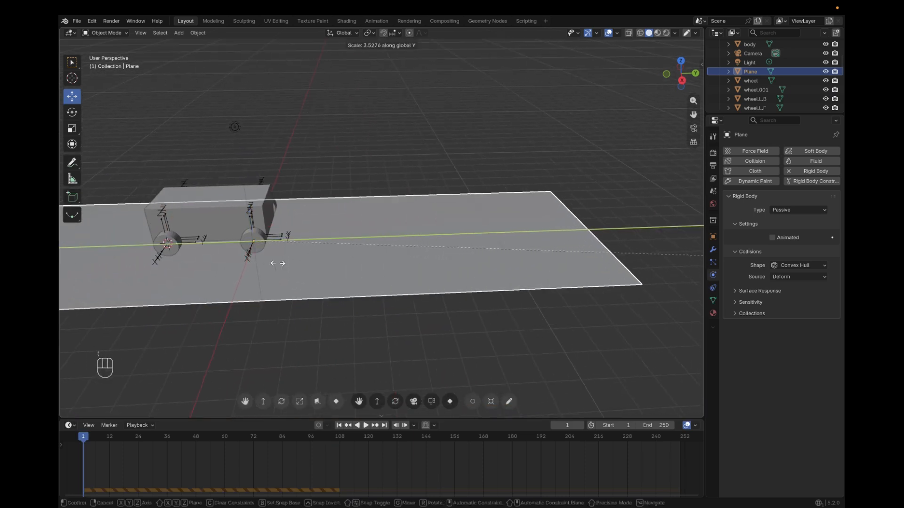
{"action": "left_click", "coordinate": [422, 264]}
Move the ground plane along Y so most of the track lies ahead of the vehicle
{"action": "mouse_move", "coordinate": [422, 264]}
{"action": "middle_mouse_down"}
{"action": "mouse_move", "coordinate": [428, 270]}
{"action": "mouse_move", "coordinate": [412, 279]}
{"action": "middle_mouse_up"}
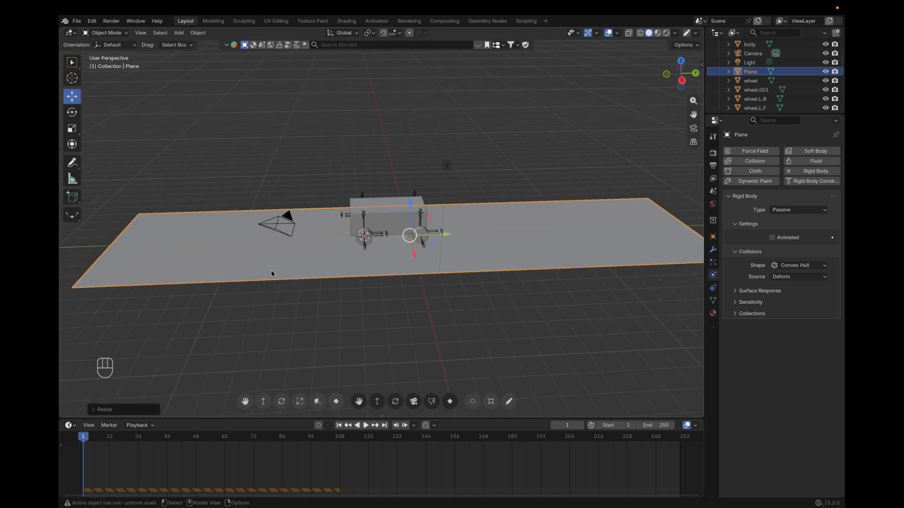
{"action": "key", "text": "g"}
{"action": "key", "text": "y"}
{"action": "left_click", "coordinate": [465, 247]}
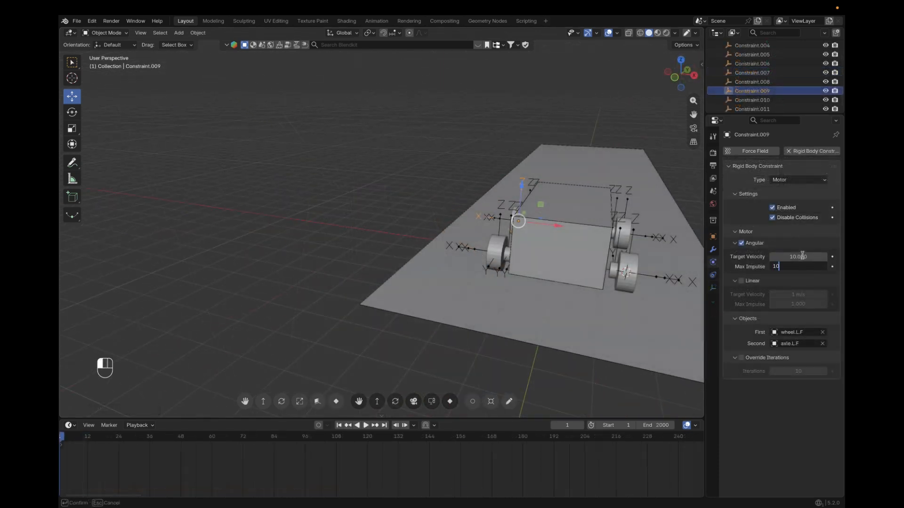
Set the motor's Target Velocity and Max Impulse to 10, and play the simulation to watch the vehicle drive along the track
{"action": "key", "text": "Return"}
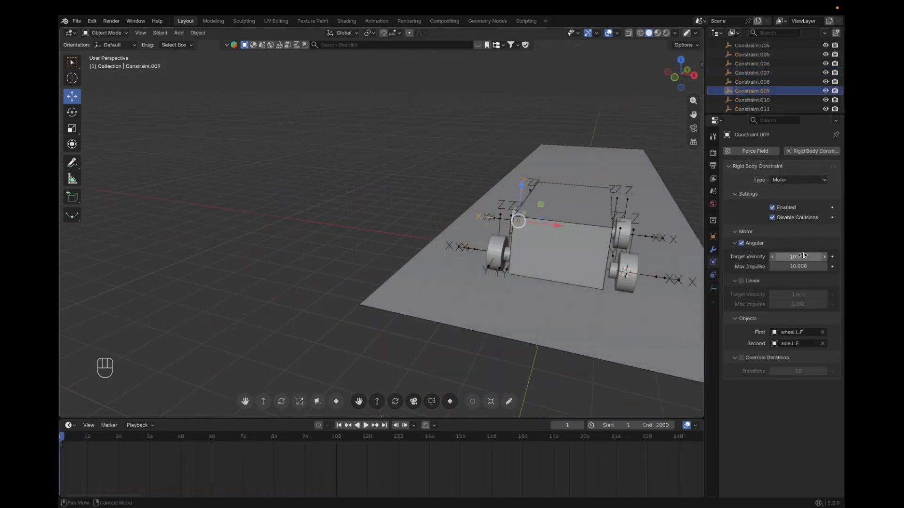
{"action": "scroll", "coordinate": [518, 210], "scroll_direction": "up", "scroll_amount": 5}
{"action": "scroll", "coordinate": [546, 216], "scroll_direction": "down", "scroll_amount": 8}
{"action": "middle_click_drag", "start_coordinate": [564, 220], "coordinate": [535, 233]}
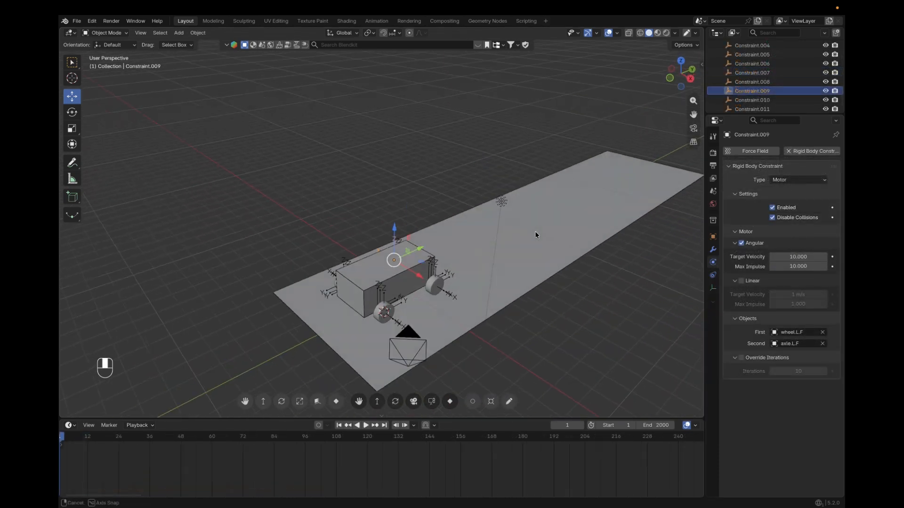
{"action": "key", "text": "space"}
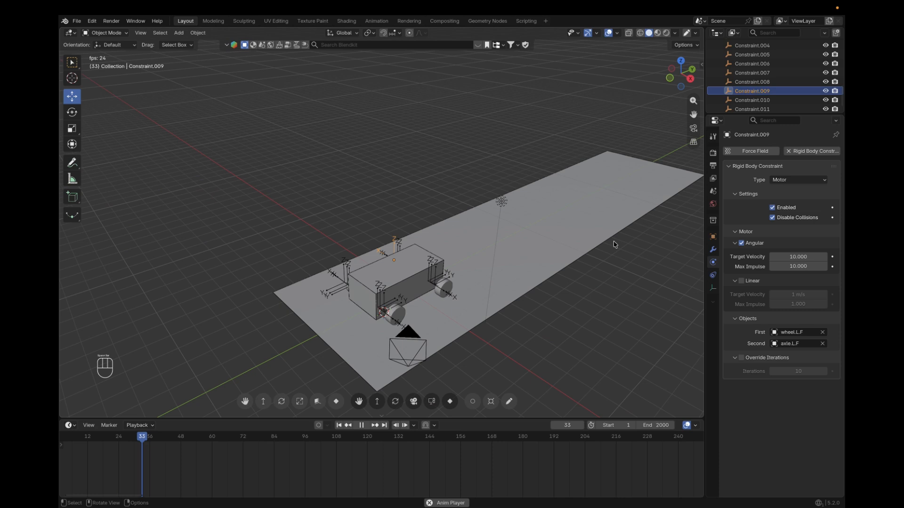
{"action": "middle_click_drag", "start_coordinate": [574, 250], "coordinate": [527, 244]}
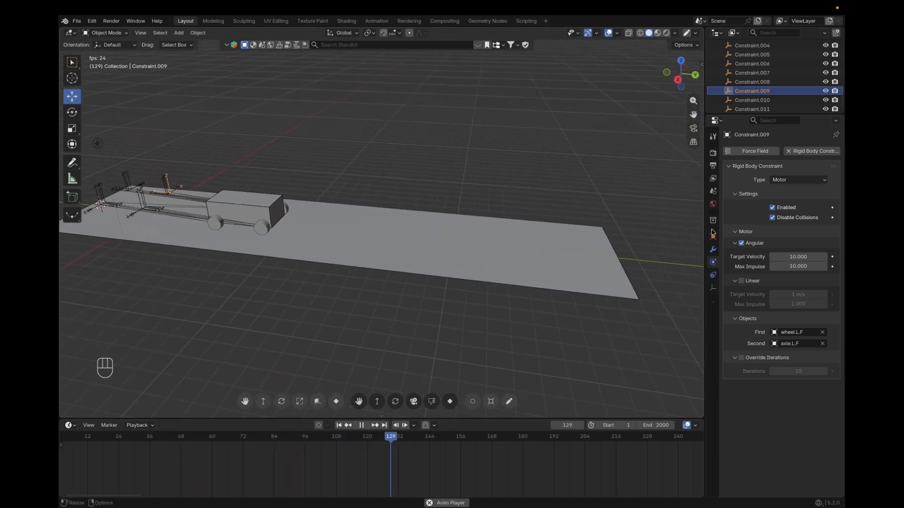
{"action": "middle_click_drag", "start_coordinate": [639, 250], "coordinate": [587, 246]}
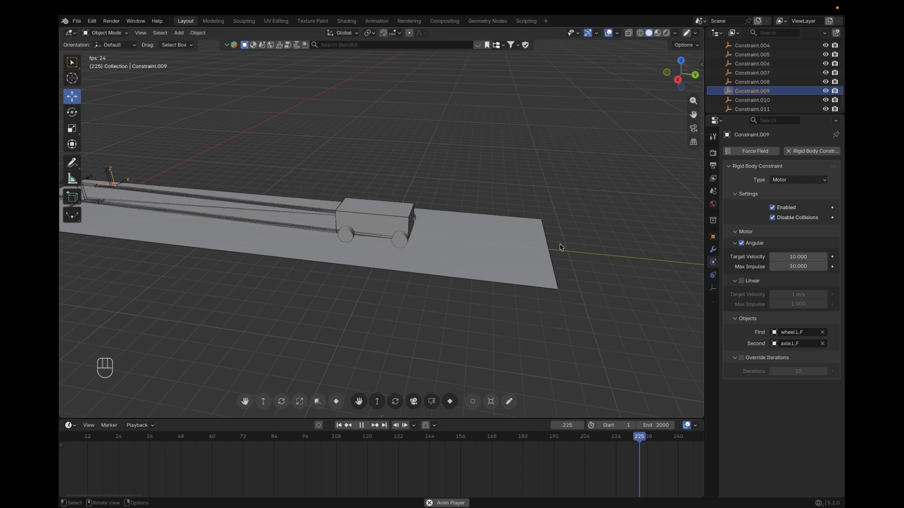
Stop the simulation to return to the first frame, and examine the vehicle's body, wheels and constraint empties from several angles
{"action": "mouse_move", "coordinate": [556, 257]}
{"action": "middle_mouse_down"}
{"action": "mouse_move", "coordinate": [625, 258]}
{"action": "mouse_move", "coordinate": [571, 254]}
{"action": "middle_mouse_up"}
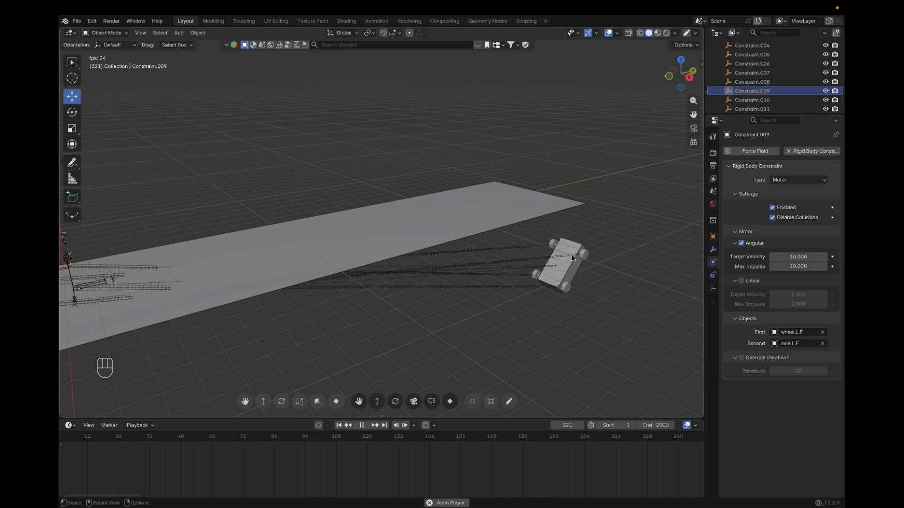
{"action": "key", "text": "Escape"}
{"action": "scroll", "coordinate": [282, 232], "scroll_direction": "down", "scroll_amount": 4}
{"action": "middle_click_drag", "start_coordinate": [231, 268], "coordinate": [401, 251], "text": "shift"}
{"action": "scroll", "coordinate": [459, 245], "scroll_direction": "up", "scroll_amount": 5}
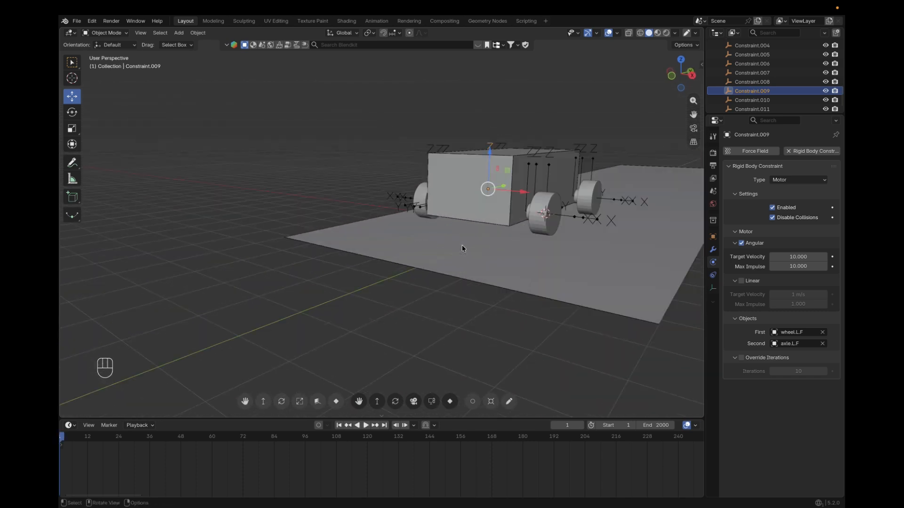
{"action": "middle_click_drag", "start_coordinate": [495, 239], "coordinate": [399, 258]}
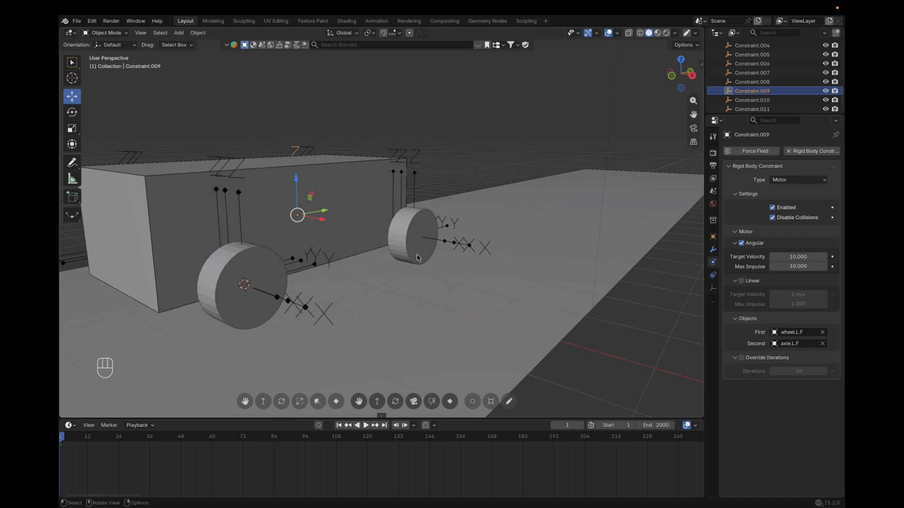
{"action": "middle_click_drag", "start_coordinate": [442, 179], "coordinate": [424, 248]}
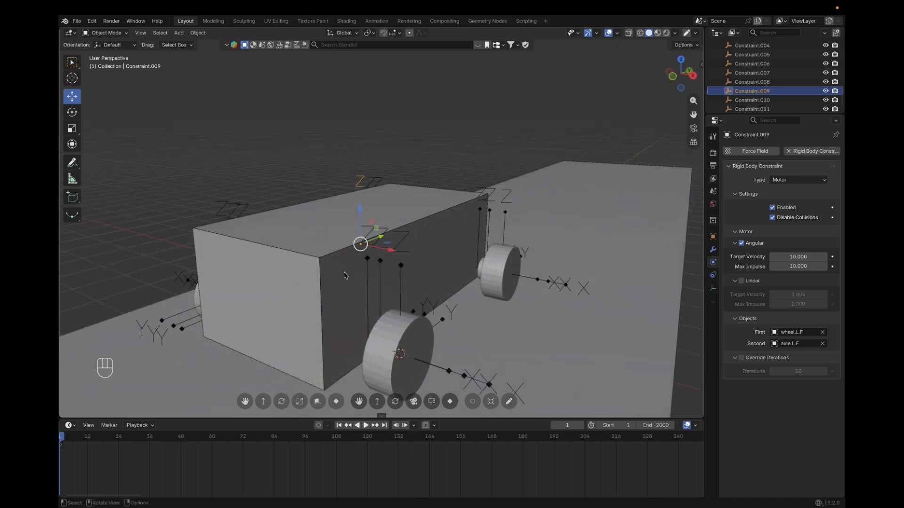
{"action": "scroll", "coordinate": [343, 271], "scroll_direction": "down", "scroll_amount": 3}
{"action": "middle_click_drag", "start_coordinate": [430, 281], "coordinate": [484, 239]}
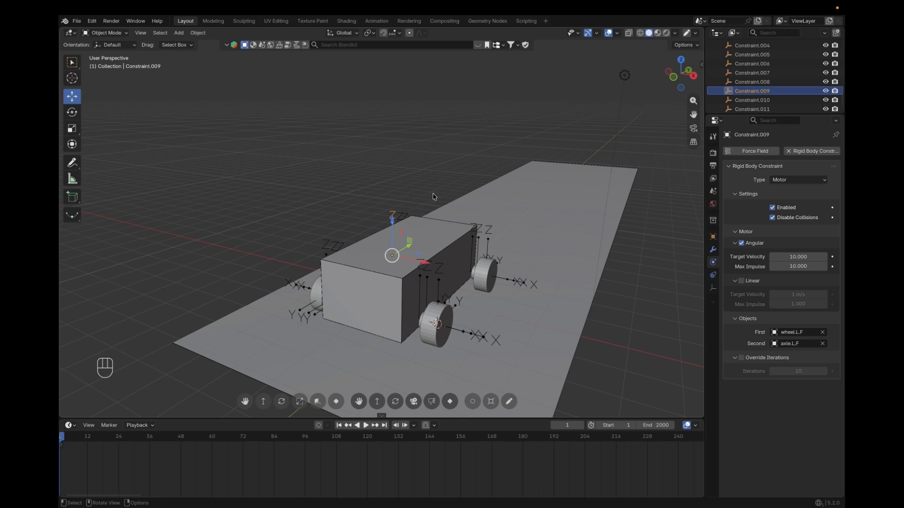
{"action": "middle_click_drag", "start_coordinate": [416, 210], "coordinate": [423, 208]}
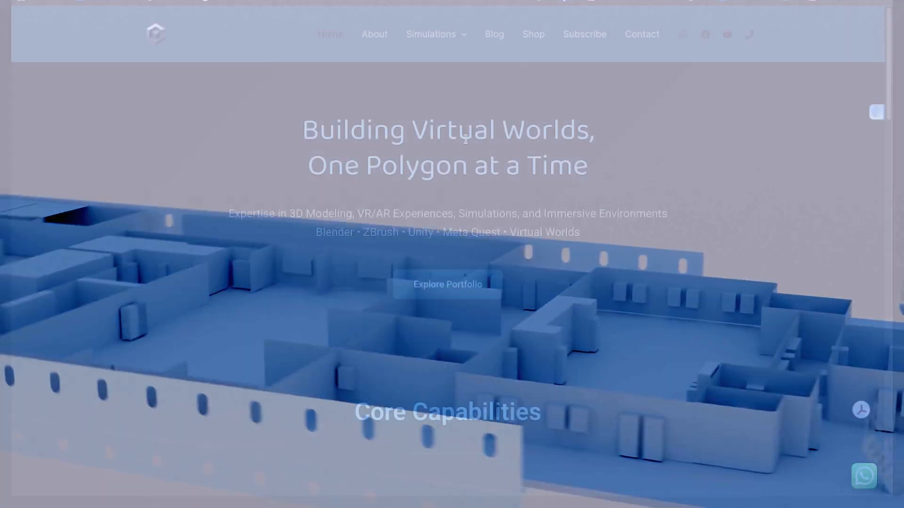
Switch to the portfolio website, enter the RMS Titanic virtual experience, and examine the ship from its bow and side
{"action": "mouse_move", "coordinate": [448, 41]}
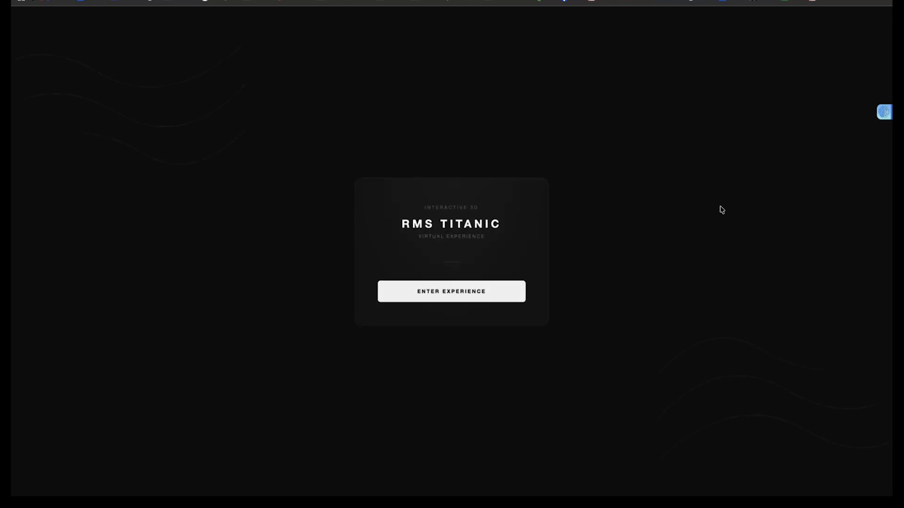
{"action": "left_click", "coordinate": [453, 294]}
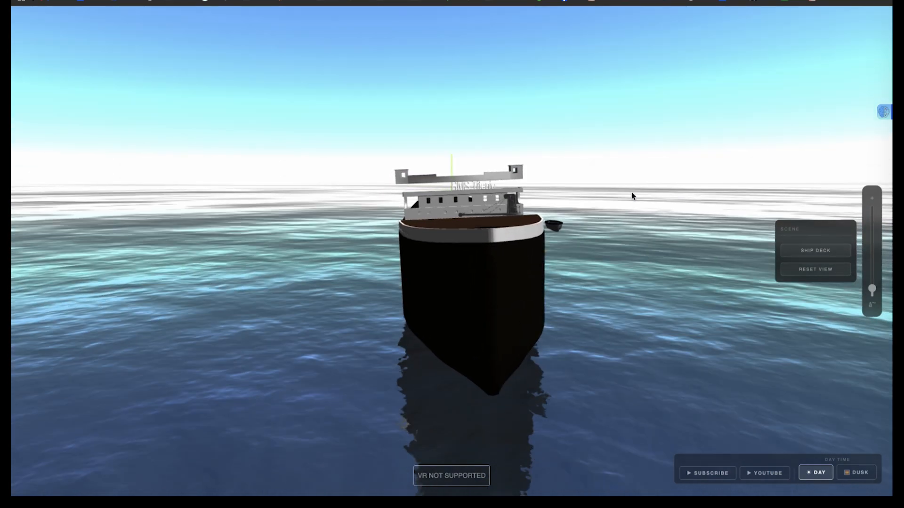
{"action": "mouse_move", "coordinate": [566, 248]}
{"action": "left_mouse_down"}
{"action": "mouse_move", "coordinate": [643, 265]}
{"action": "mouse_move", "coordinate": [553, 240]}
{"action": "left_mouse_up"}
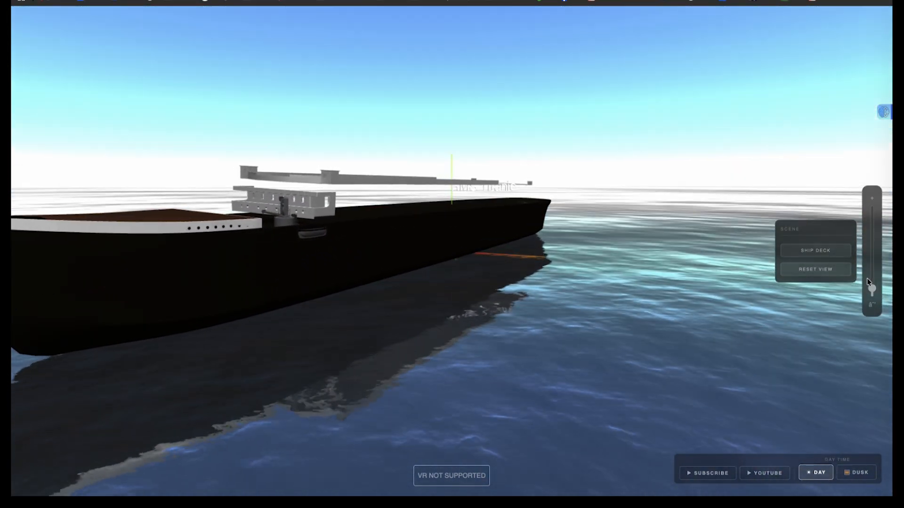
{"action": "mouse_move", "coordinate": [872, 291]}
{"action": "left_mouse_down"}
{"action": "mouse_move", "coordinate": [872, 226]}
{"action": "mouse_move", "coordinate": [872, 291]}
{"action": "left_mouse_up"}
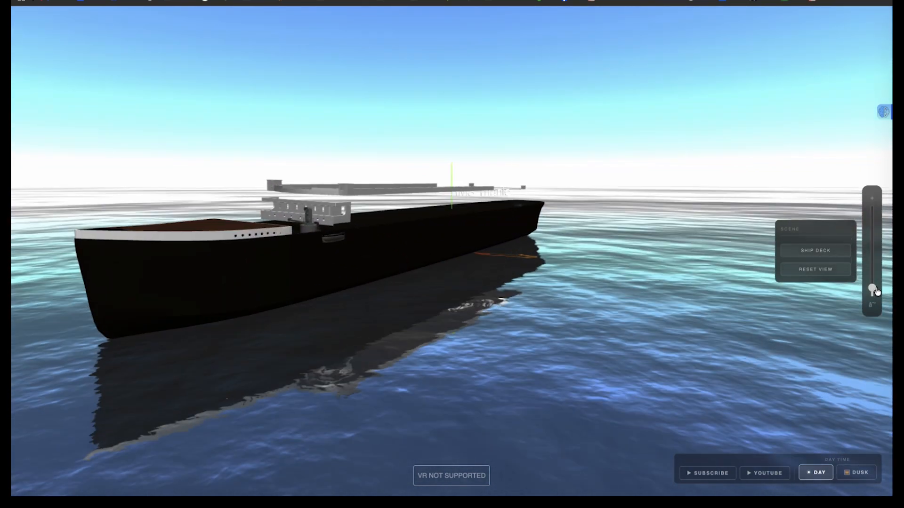